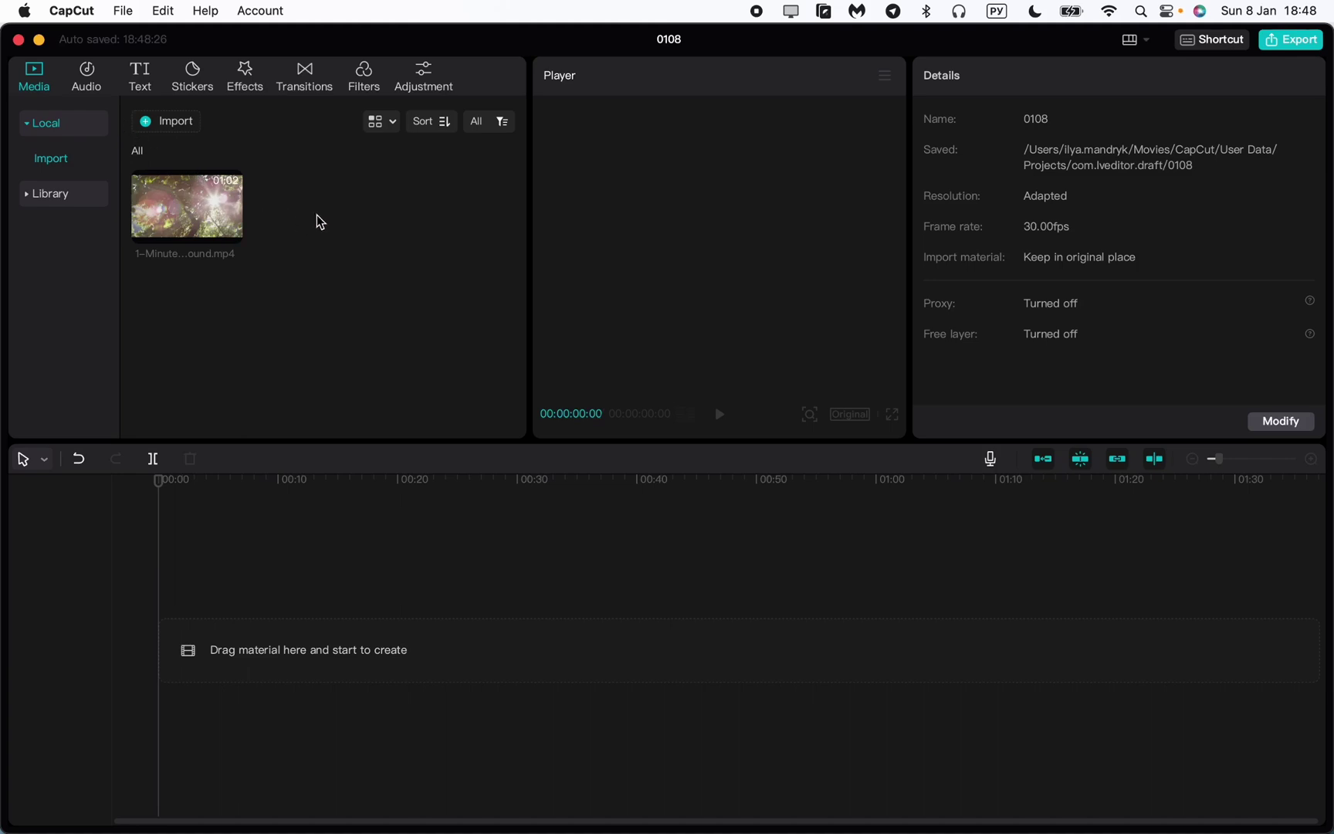
# Add the nature clip to the timeline and scale it to 109% to fill the frame.
pyautogui.moveTo(197, 216)
pyautogui.mouseDown()
pyautogui.moveTo(277, 649)
pyautogui.moveTo(238, 679)
pyautogui.mouseUp()
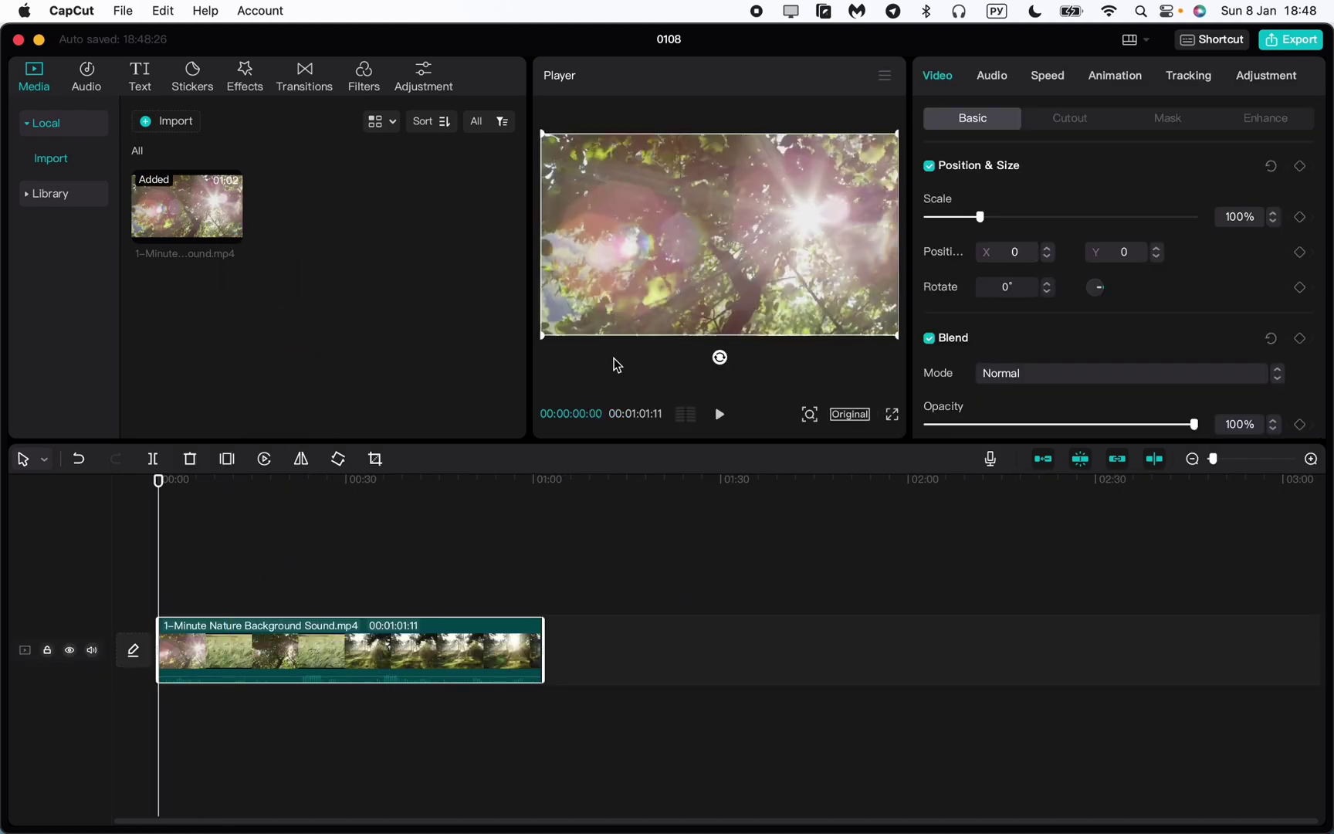
pyautogui.moveTo(898, 340); pyautogui.dragTo(908, 348)
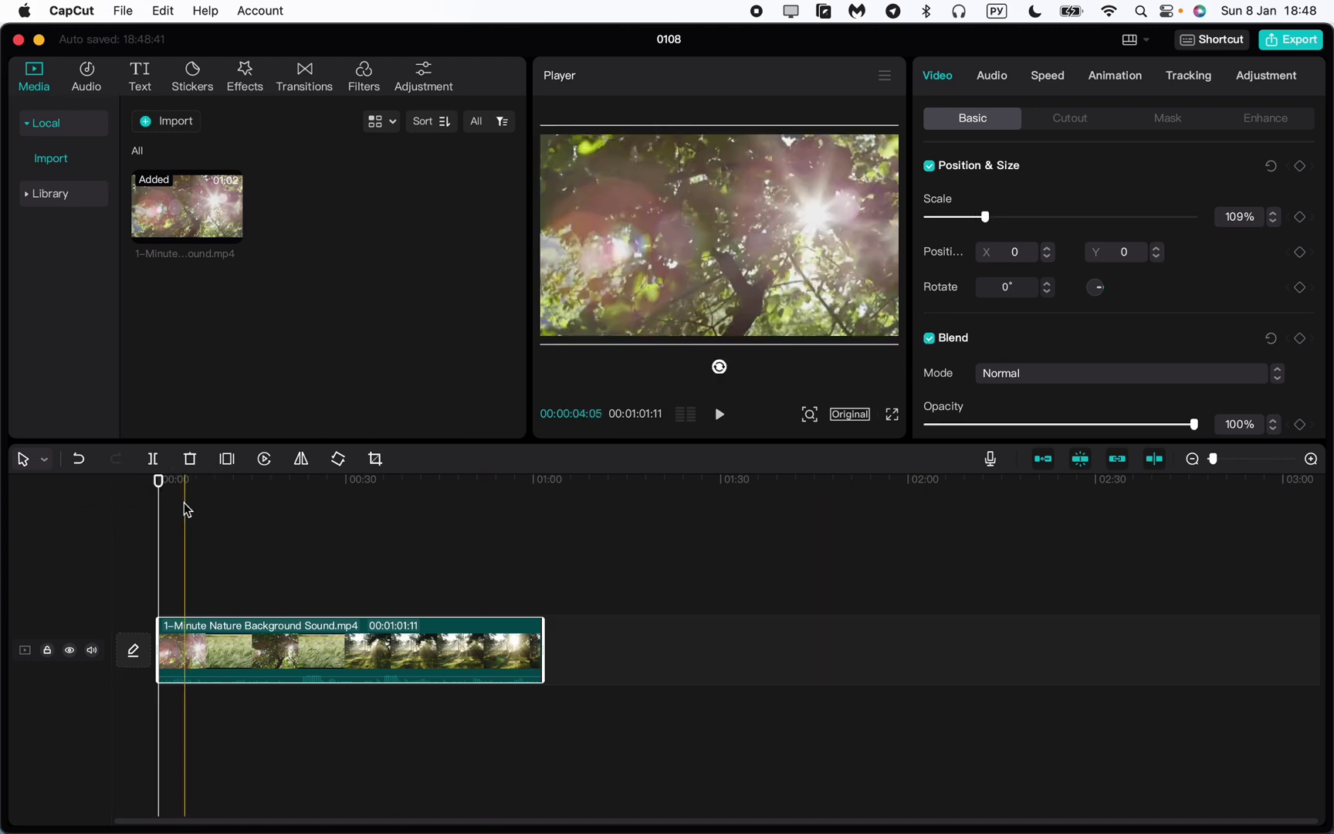
pyautogui.click(154, 483)
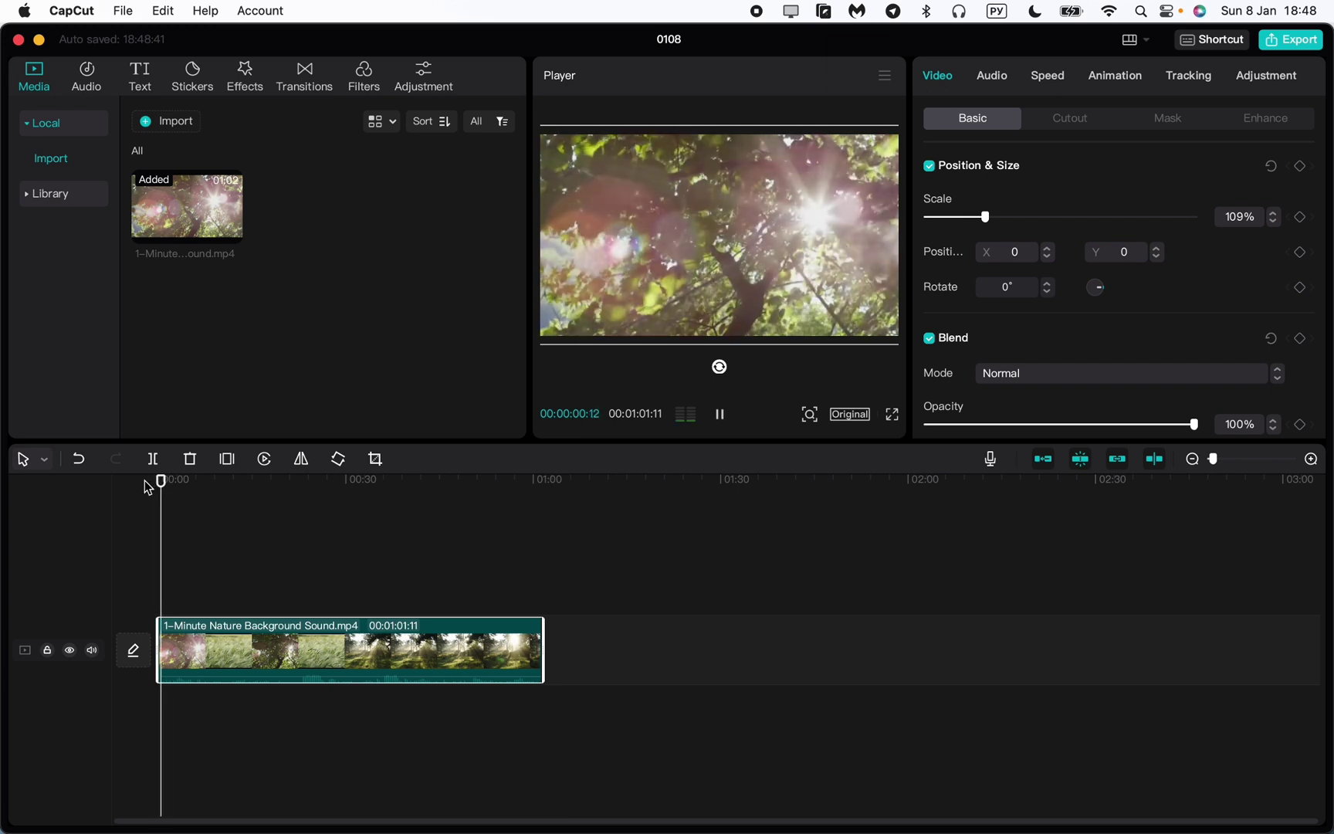
pyautogui.press('space')
# Mute the clip's original audio and park the playhead around the 30-second mark.
pyautogui.click(92, 656)
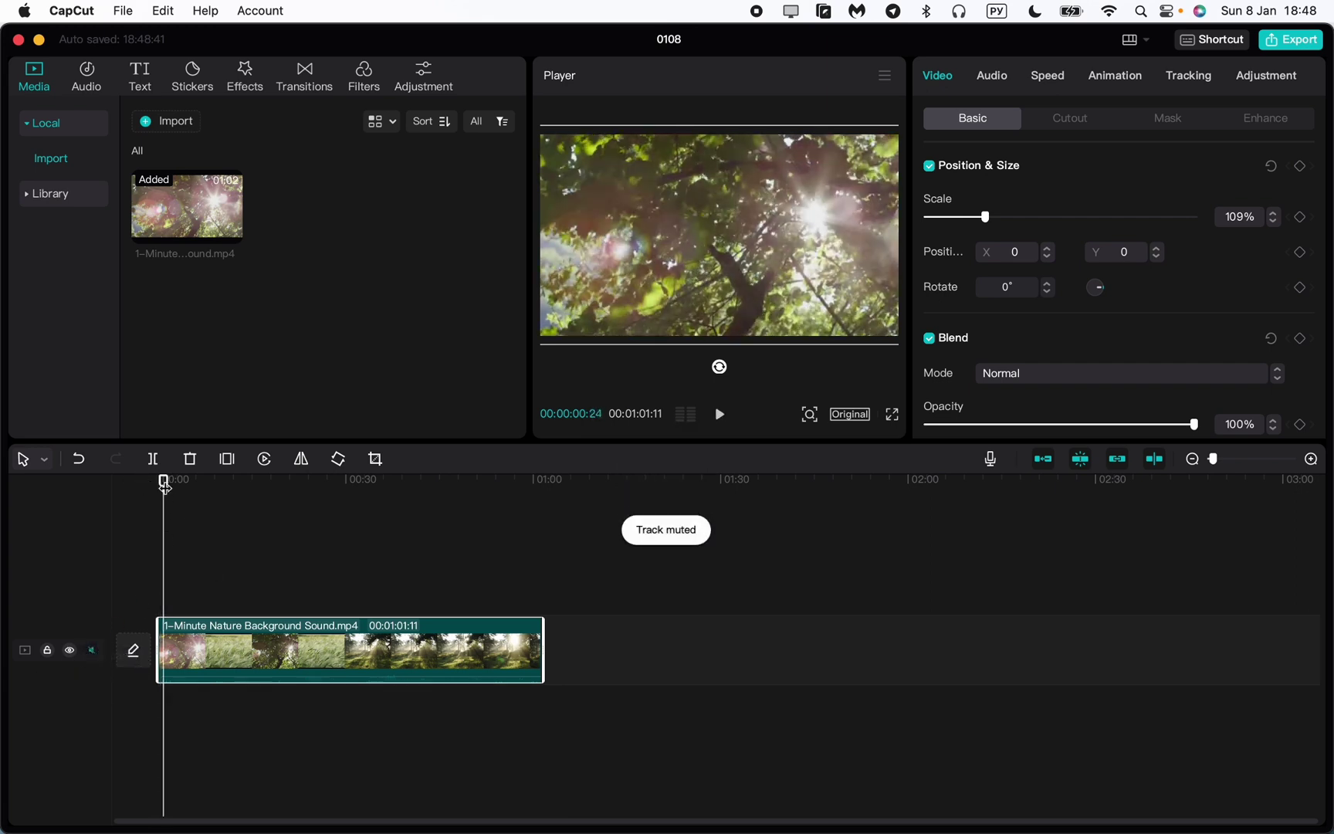
pyautogui.press('space')
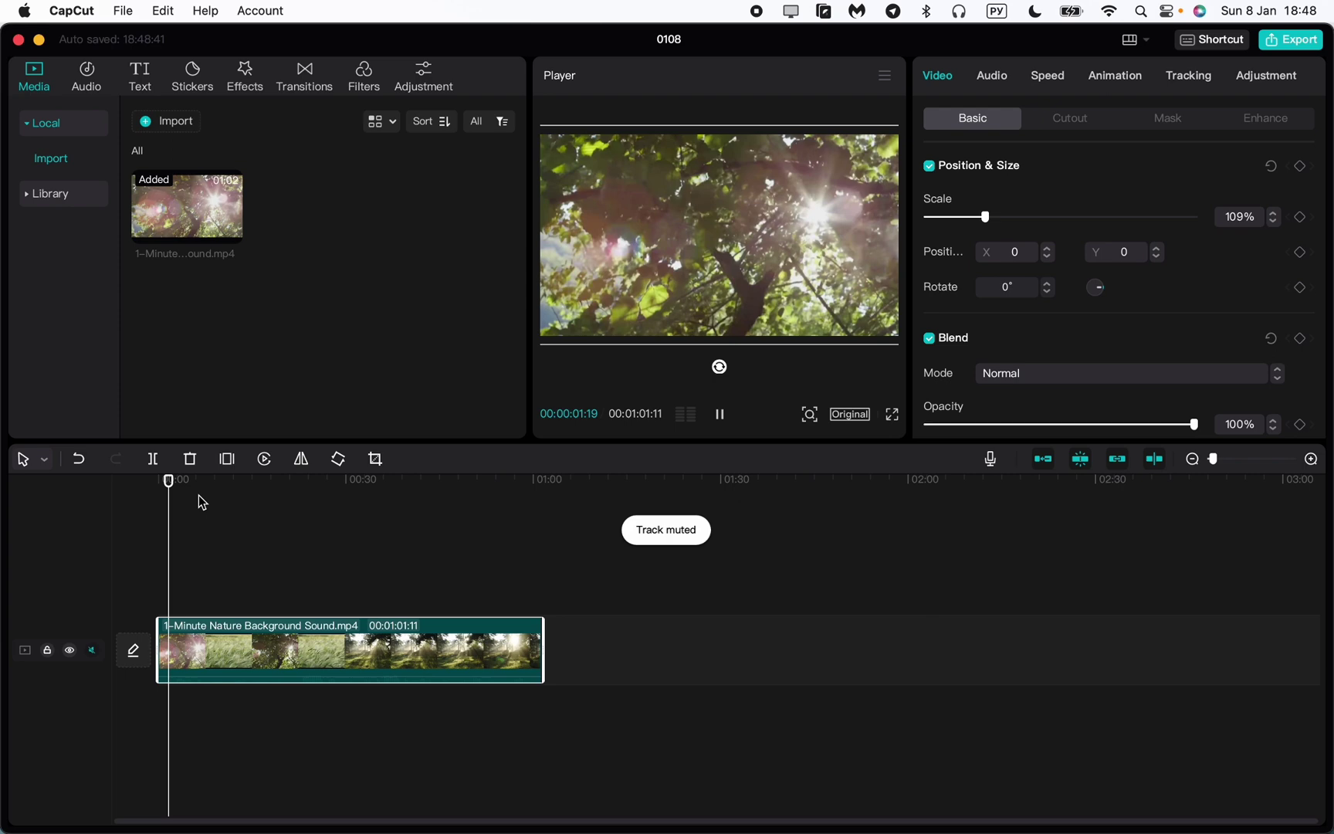
pyautogui.moveTo(168, 480)
pyautogui.mouseDown()
pyautogui.moveTo(339, 497)
pyautogui.moveTo(399, 483)
pyautogui.moveTo(229, 495)
pyautogui.moveTo(371, 498)
pyautogui.mouseUp()
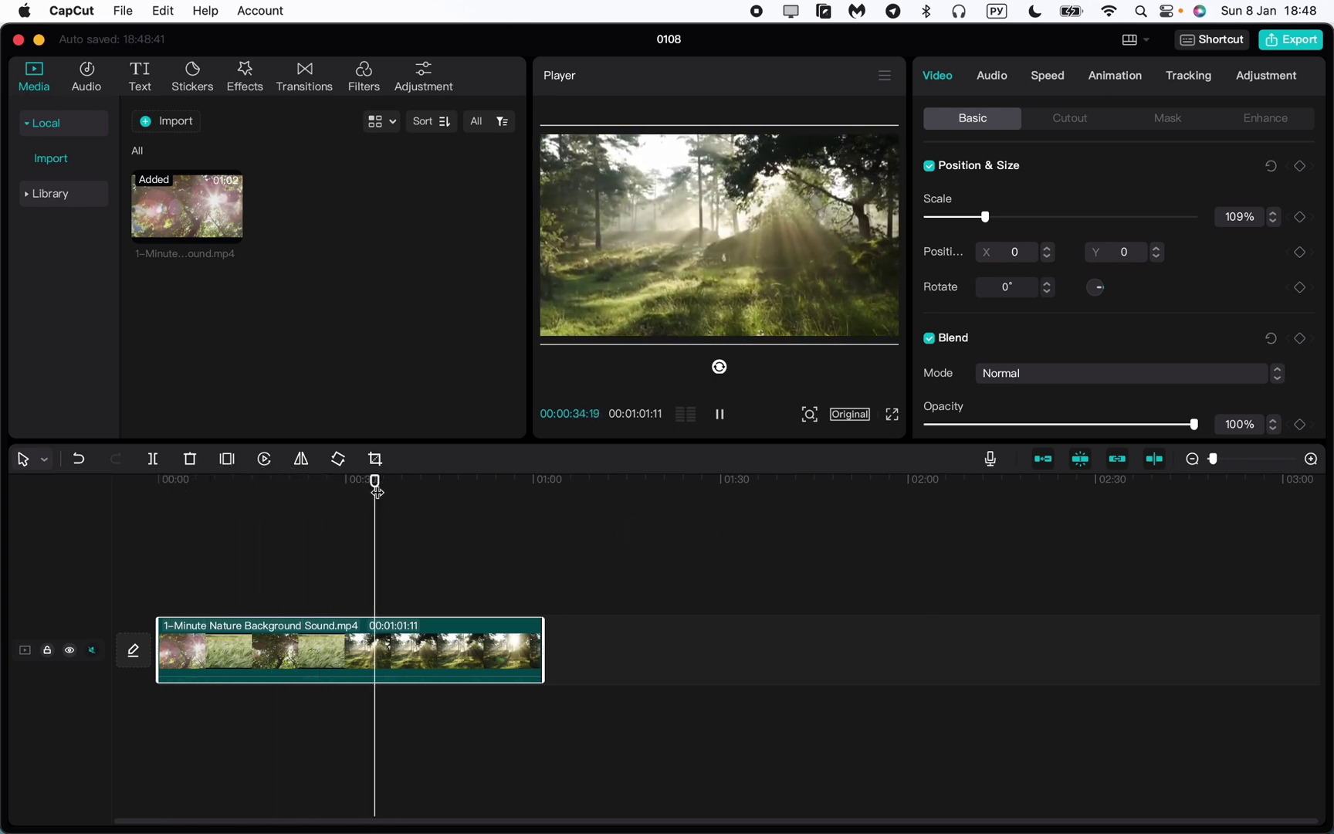
pyautogui.press('space')
pyautogui.click(434, 553)
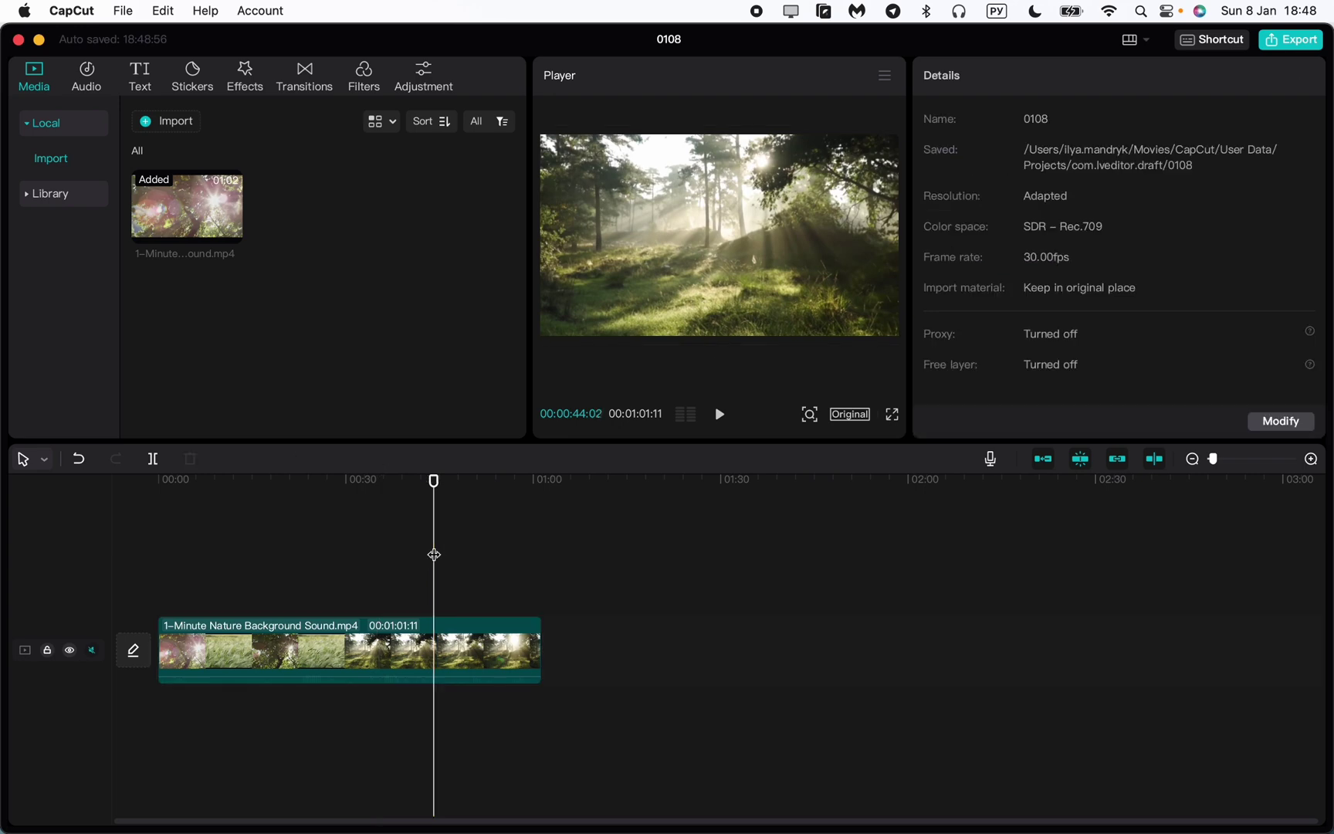
pyautogui.moveTo(434, 480); pyautogui.dragTo(351, 480)
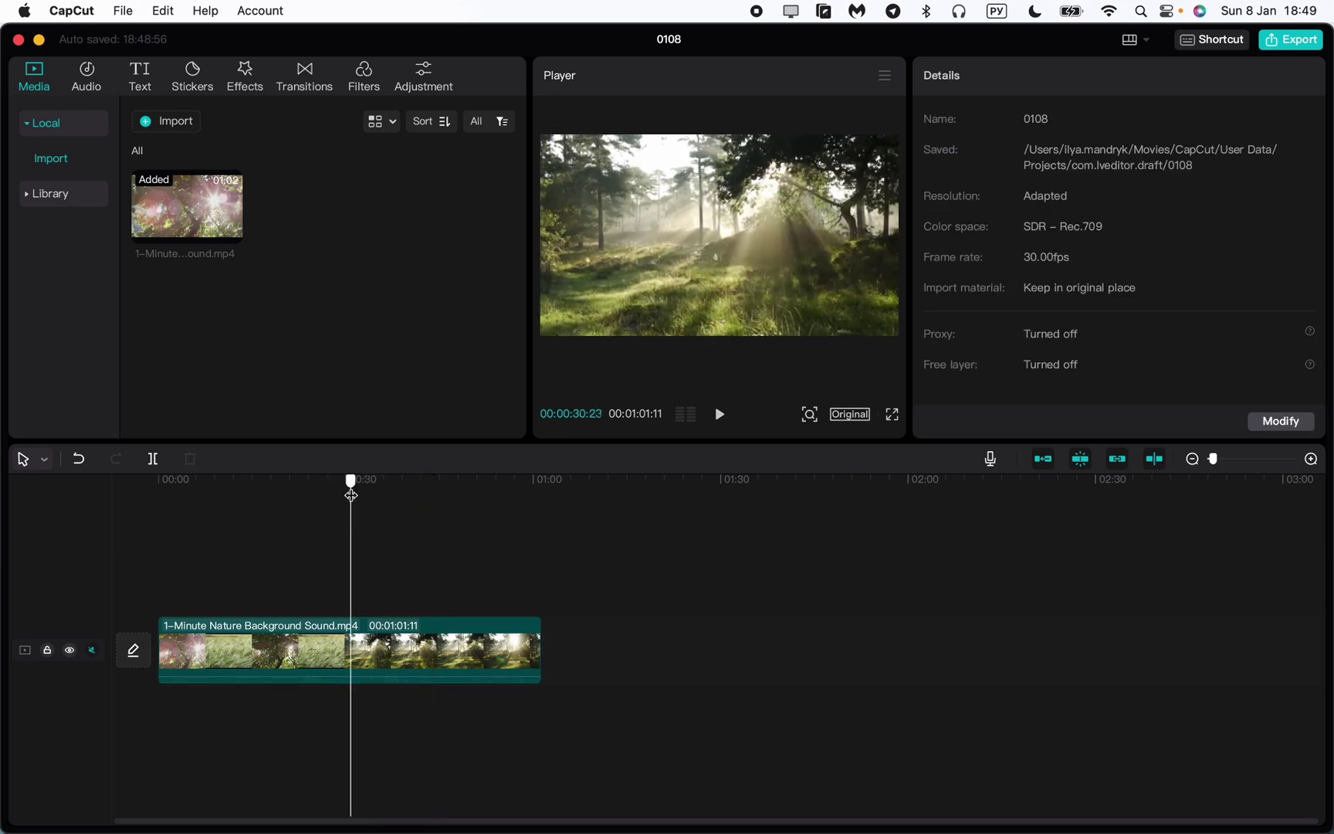
pyautogui.click(394, 643)
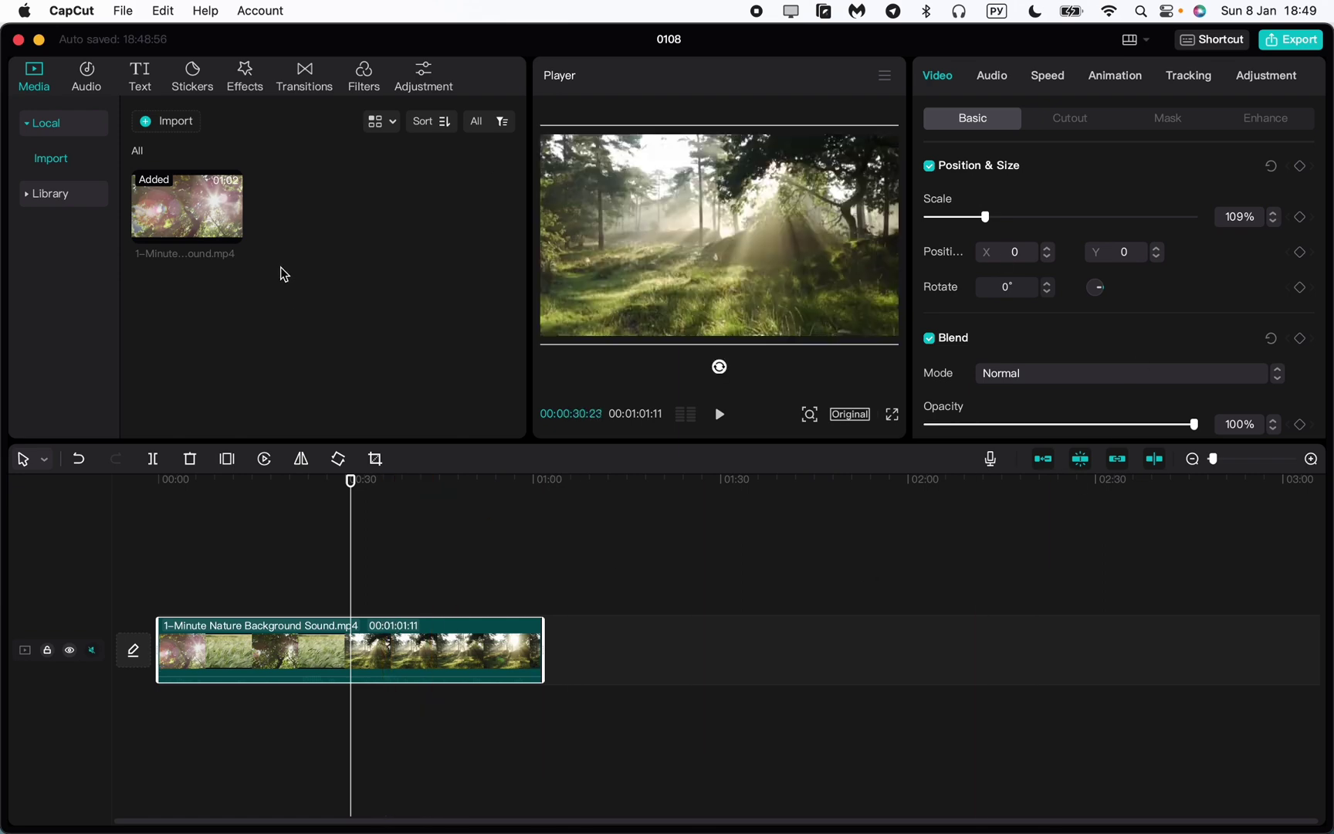
# Open the Effects library and show the Basic video effects category.
pyautogui.click(249, 86)
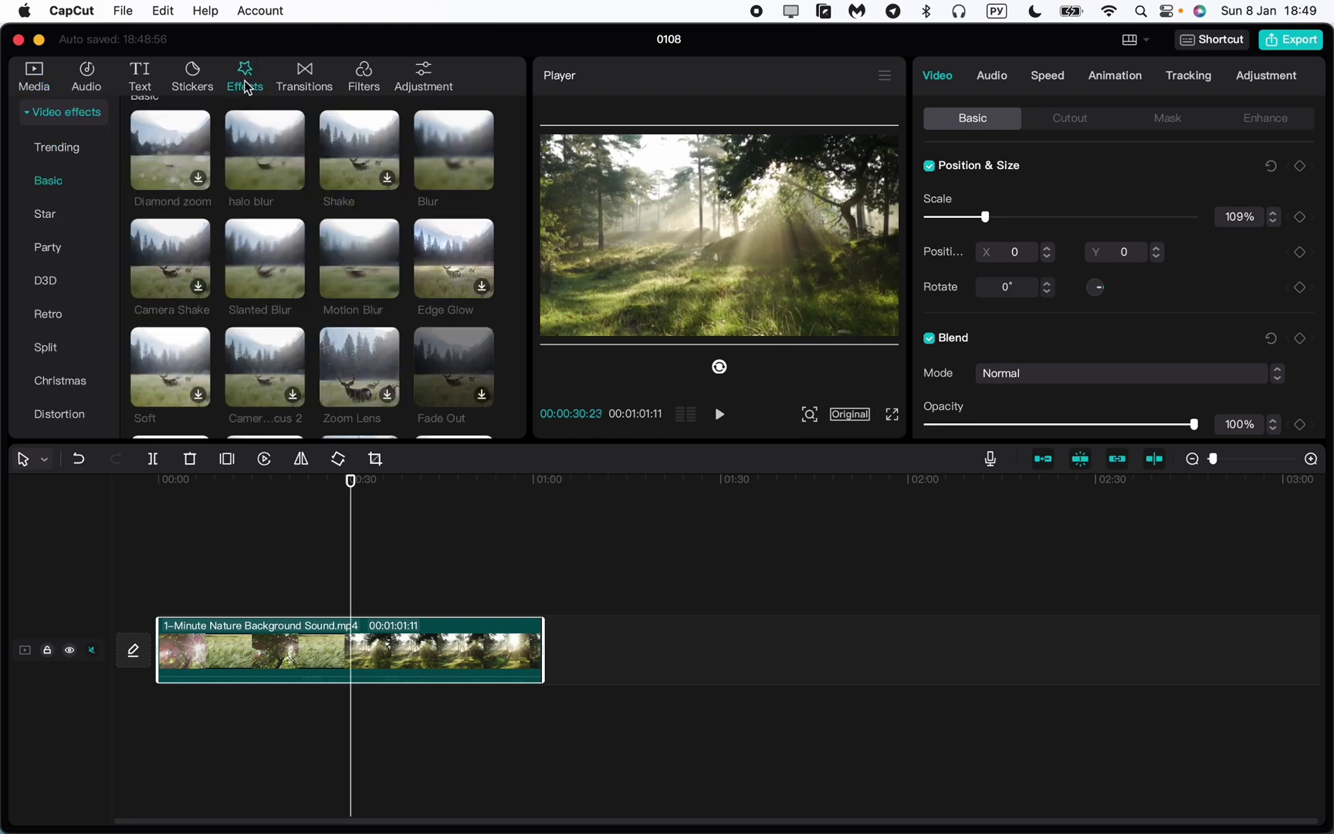
pyautogui.click(27, 116)
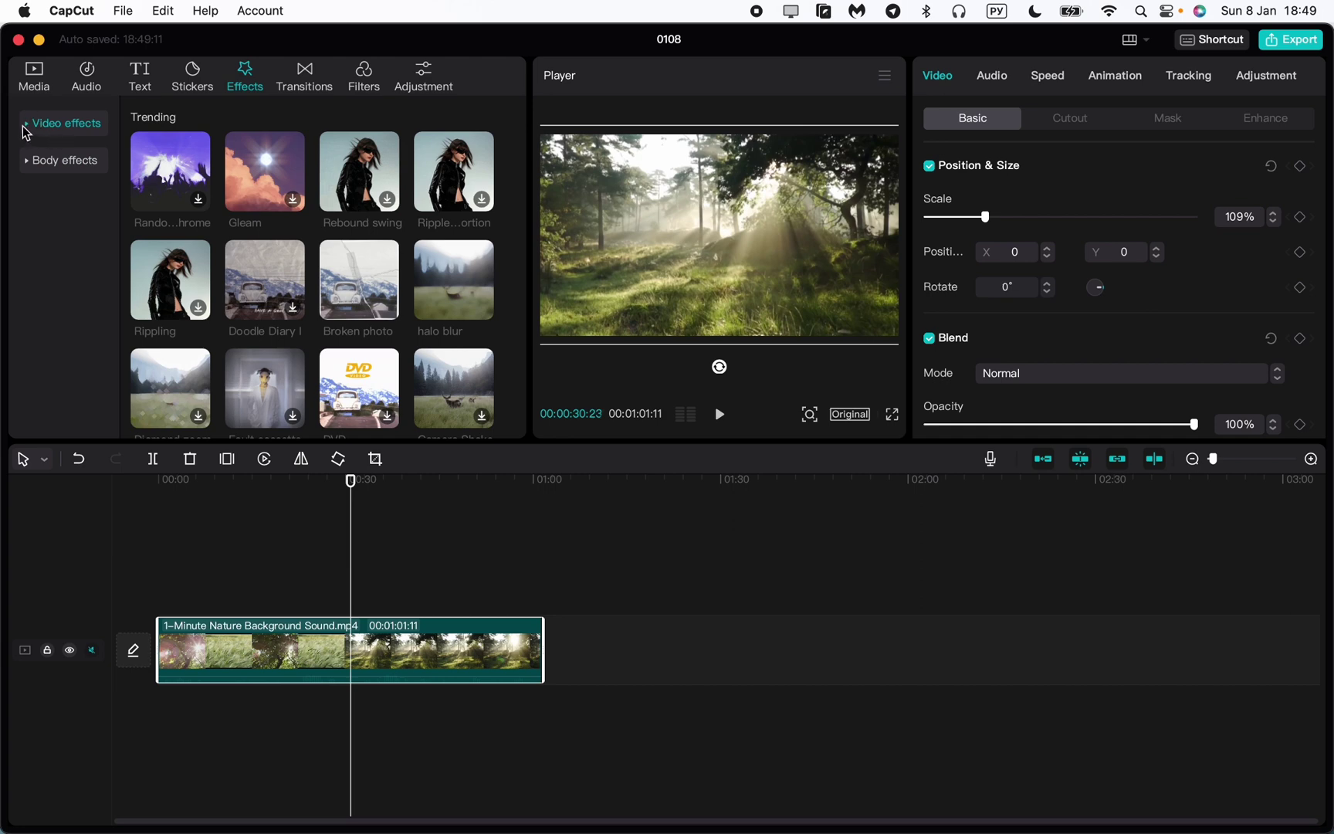
pyautogui.click(28, 128)
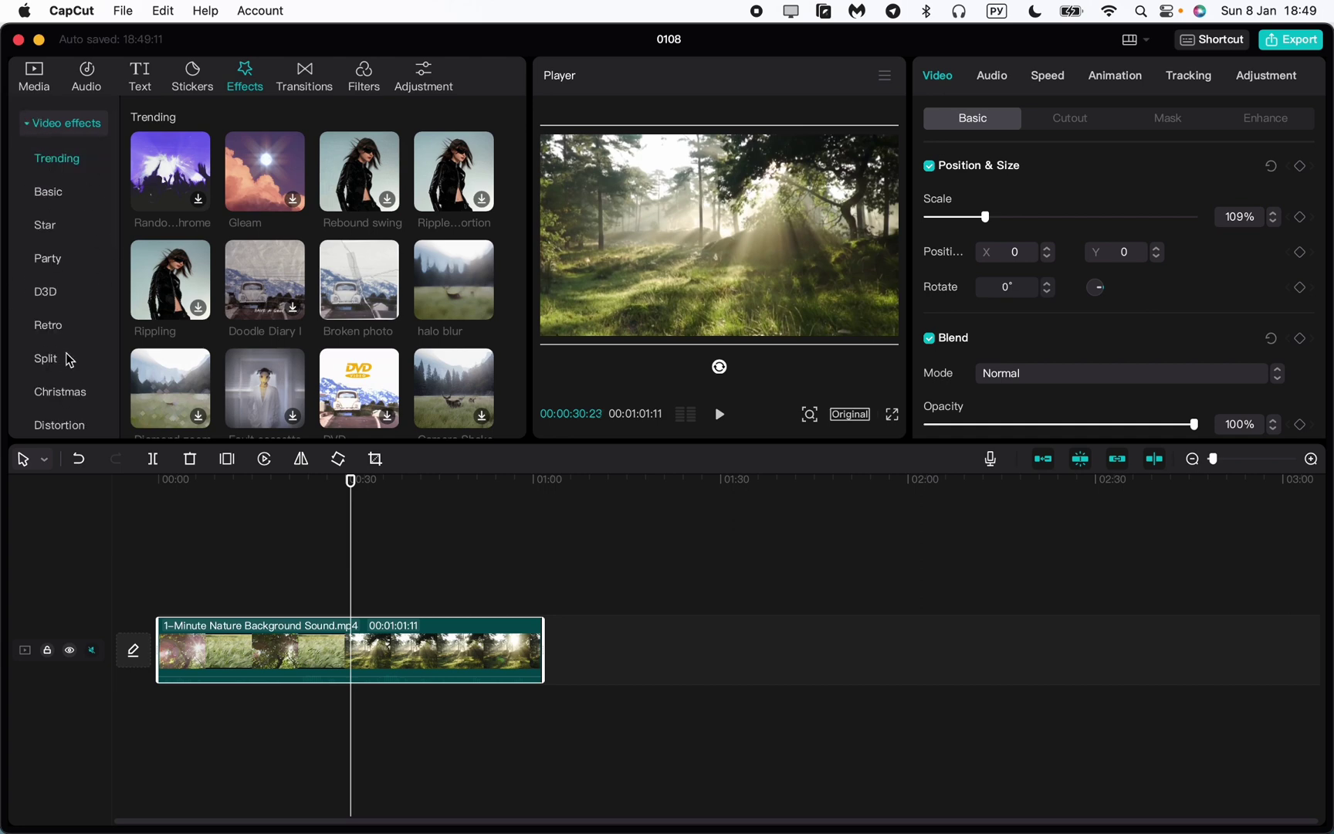
pyautogui.click(53, 202)
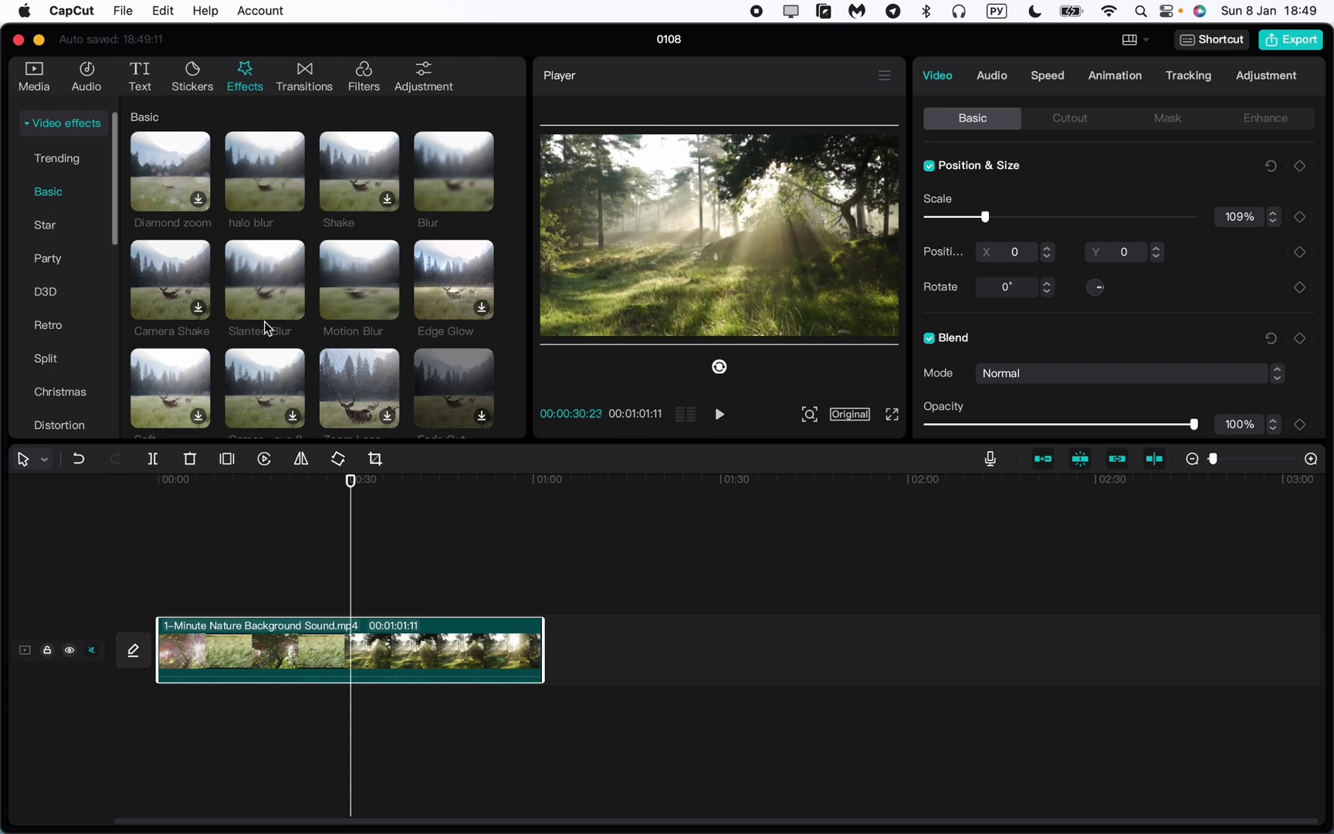
# Browse through the Basic video effects list.
pyautogui.scroll(-1, 267, 327)
pyautogui.scroll(-3, 287, 330)
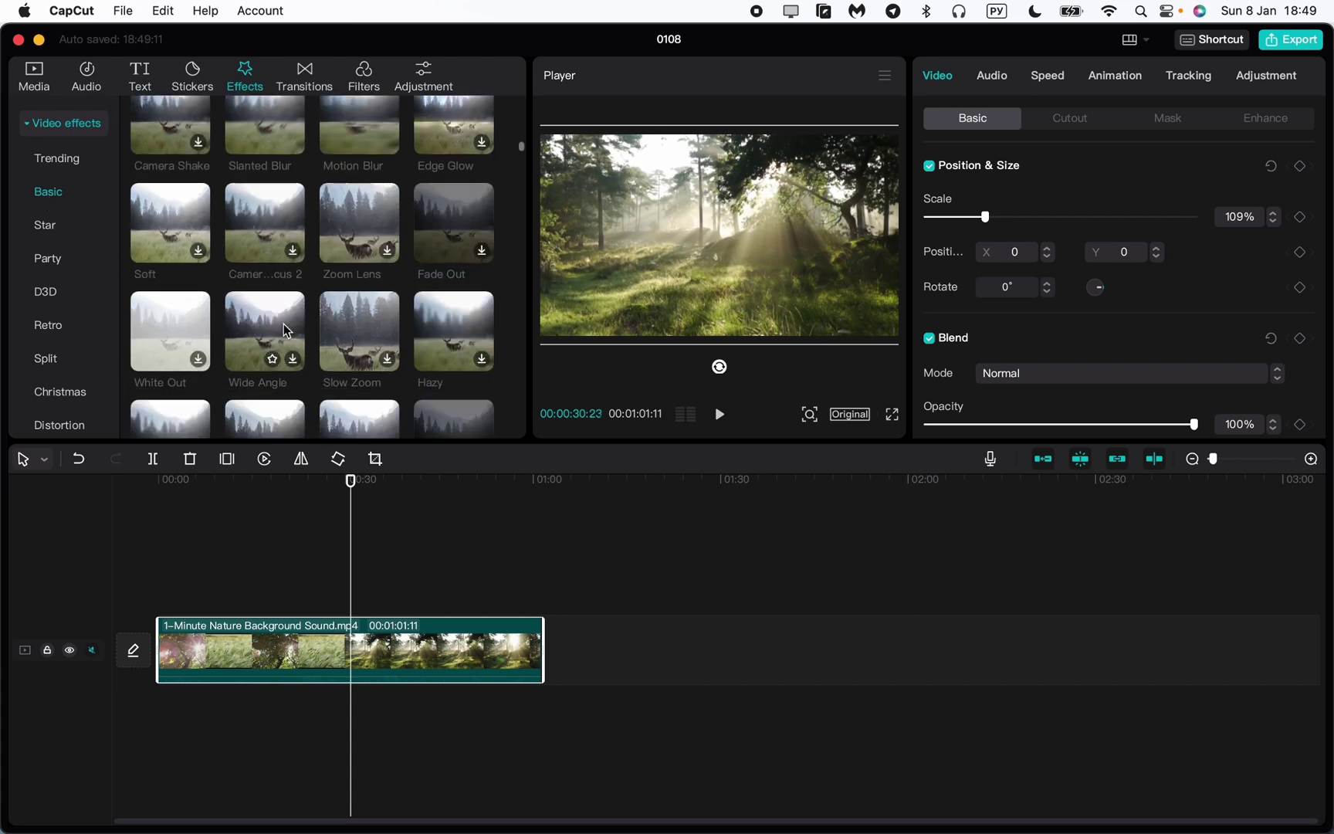
pyautogui.scroll(-1, 287, 330)
pyautogui.scroll(2, 287, 331)
pyautogui.scroll(3, 285, 331)
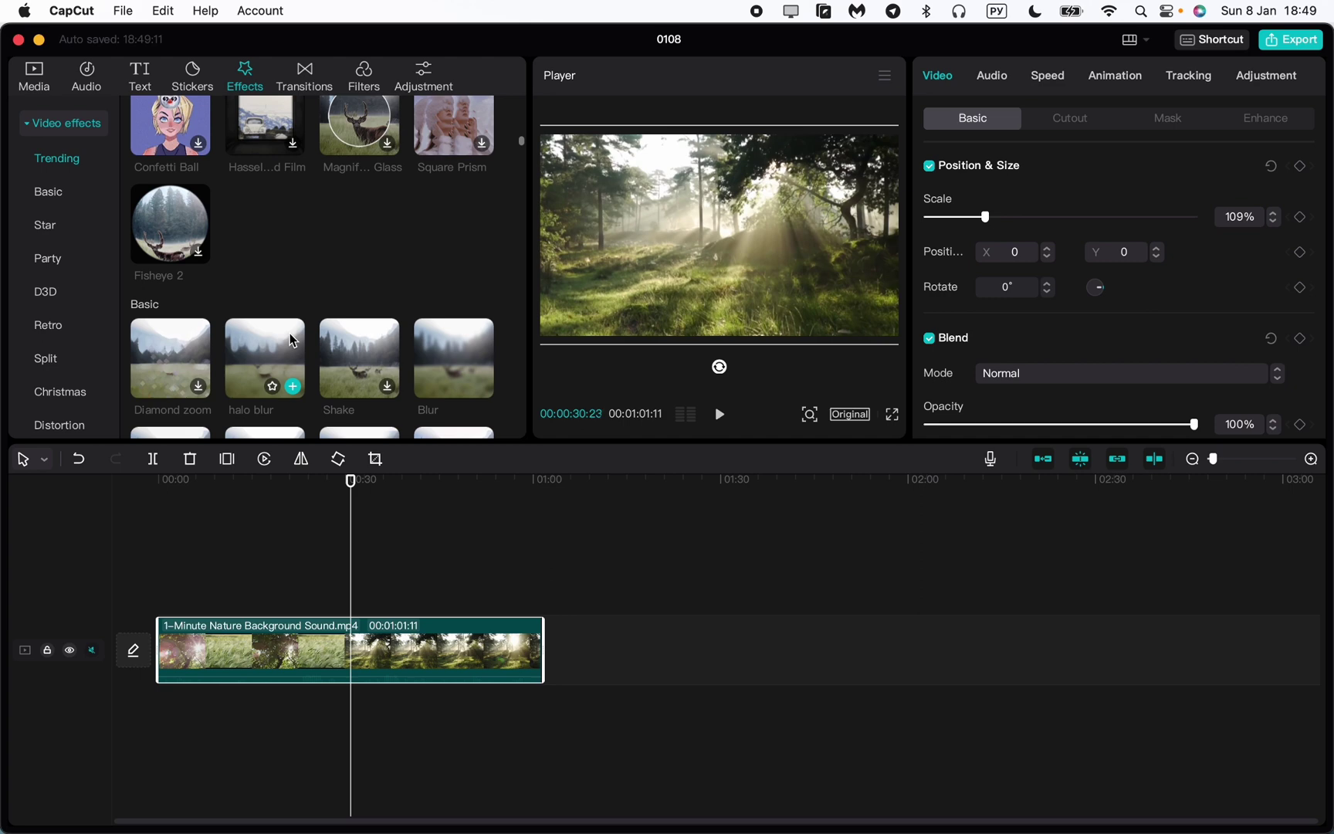
pyautogui.scroll(-2, 287, 332)
pyautogui.click(48, 199)
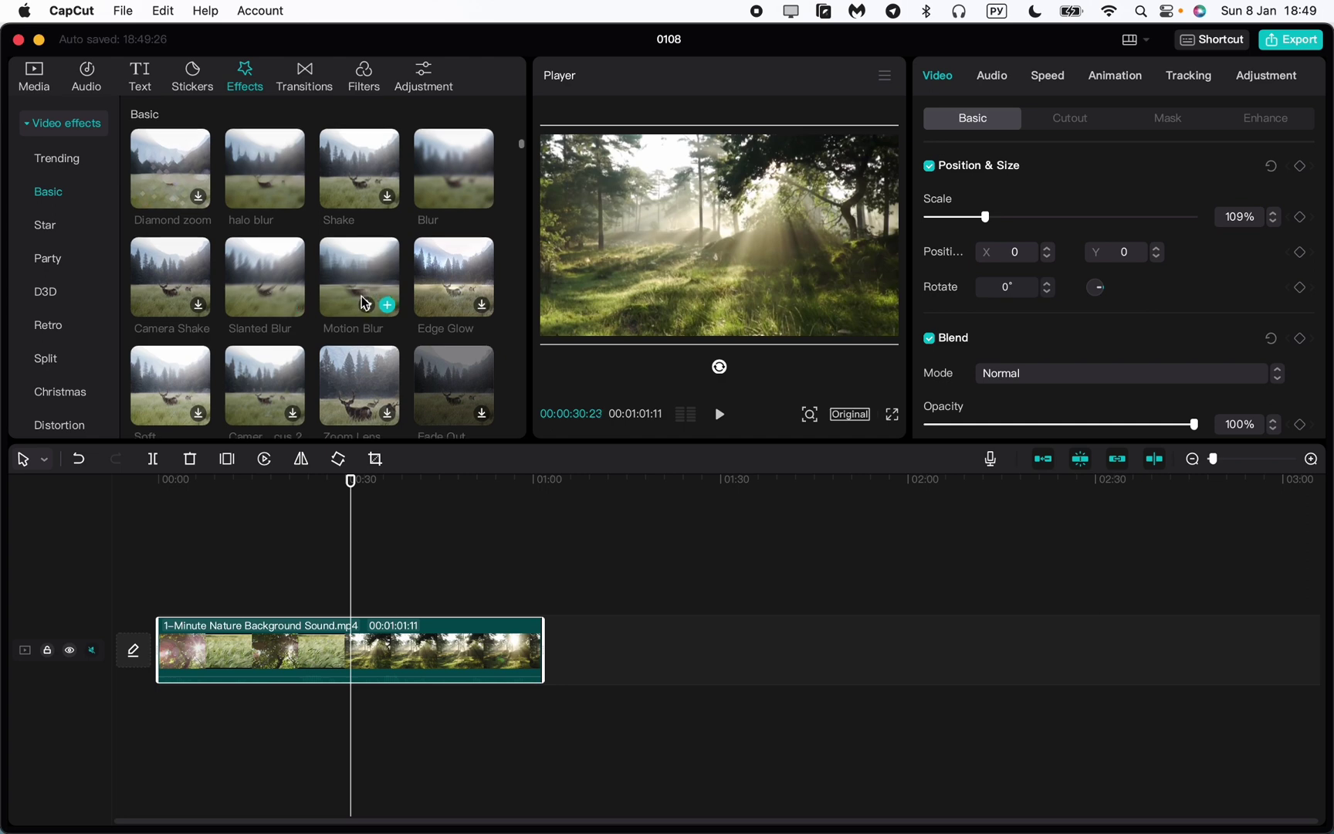
pyautogui.scroll(-1, 265, 178)
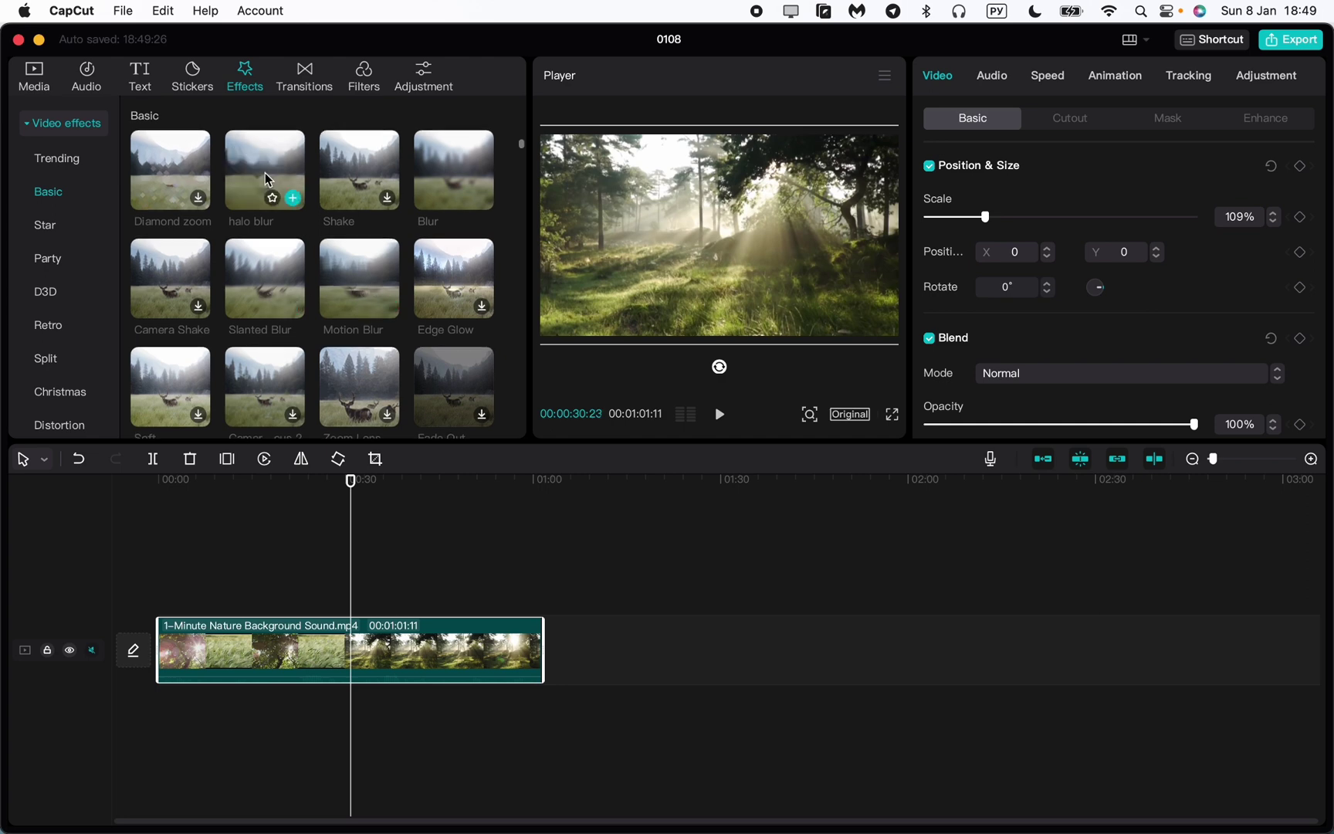
# Place the halo blur effect above the nature clip and stretch it toward the start.
pyautogui.click(203, 207)
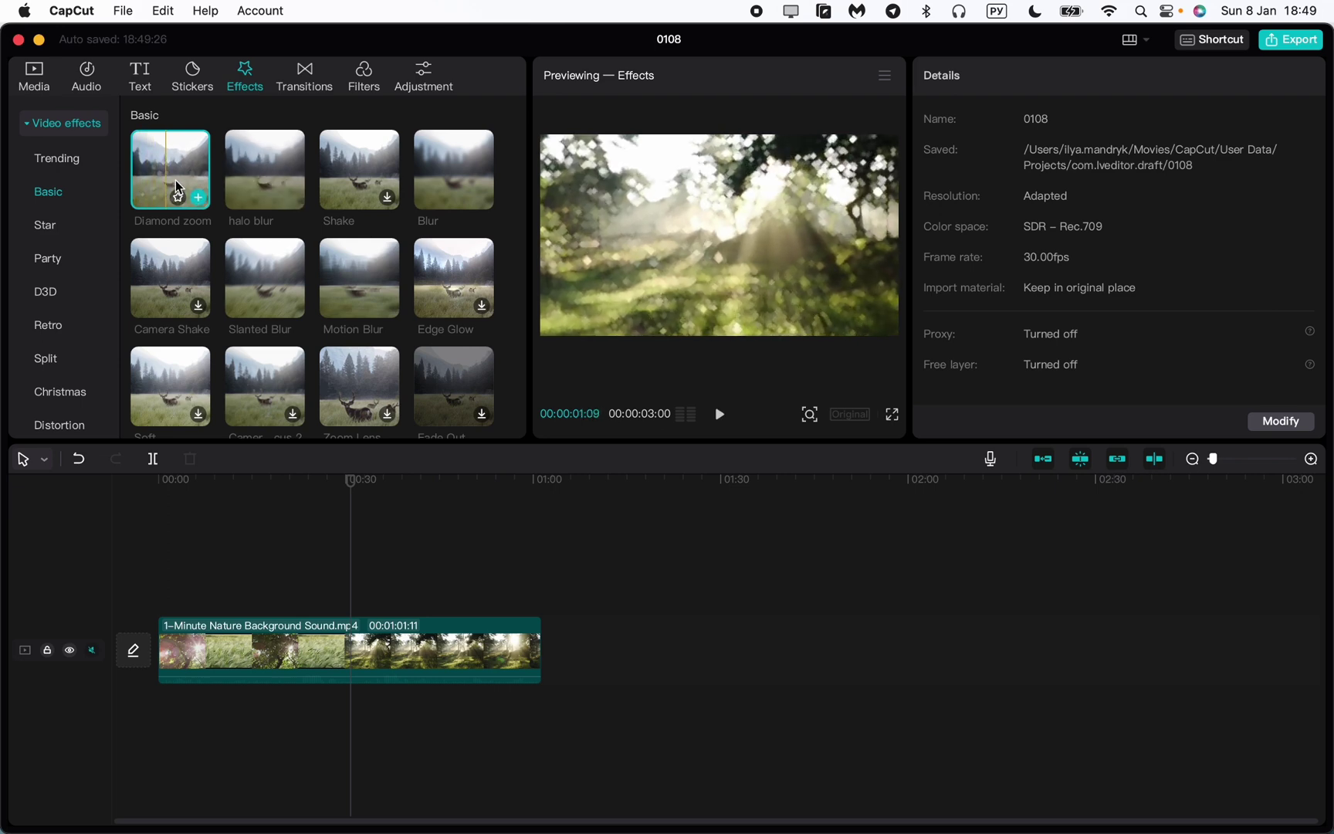
pyautogui.moveTo(289, 158); pyautogui.dragTo(199, 587)
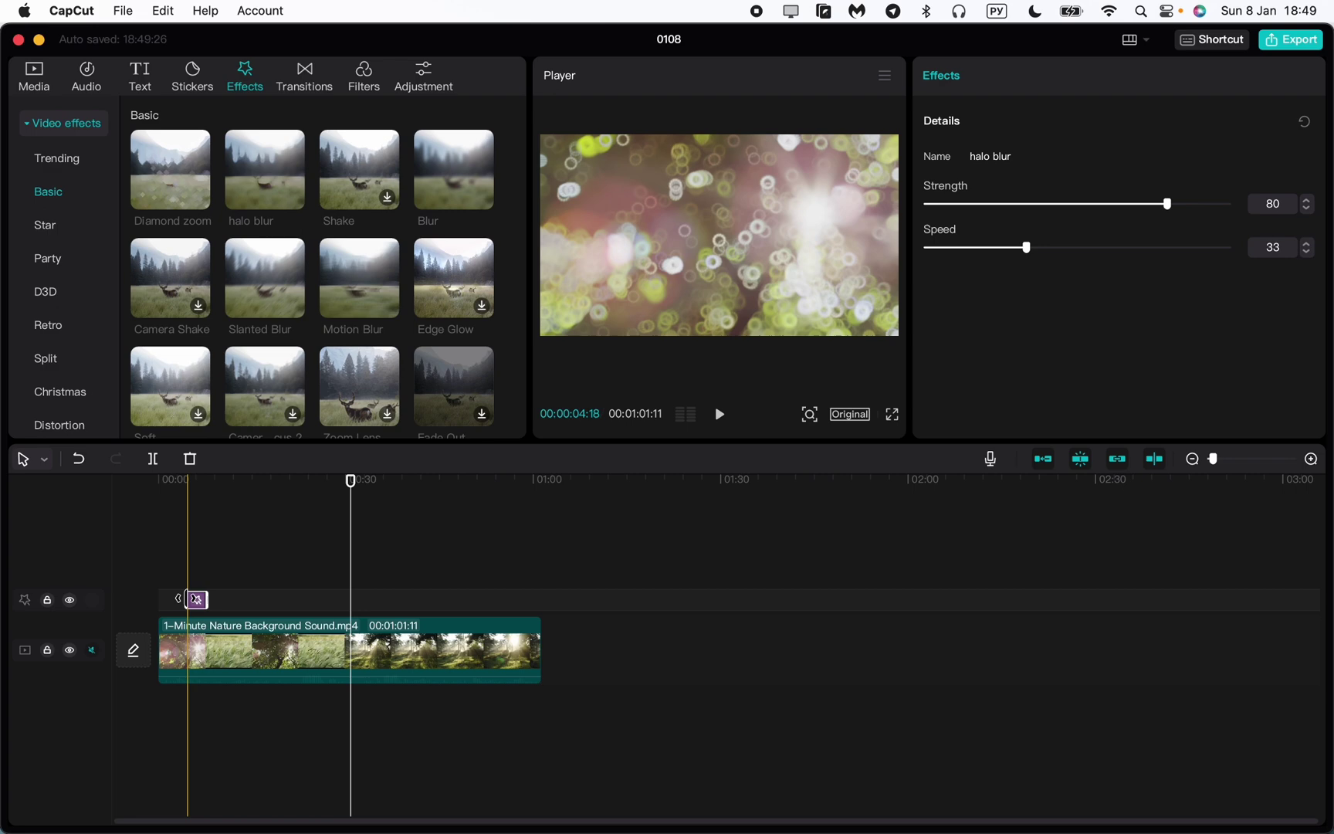
pyautogui.moveTo(187, 599)
pyautogui.mouseDown()
pyautogui.moveTo(158, 599)
pyautogui.moveTo(544, 599)
pyautogui.mouseUp()
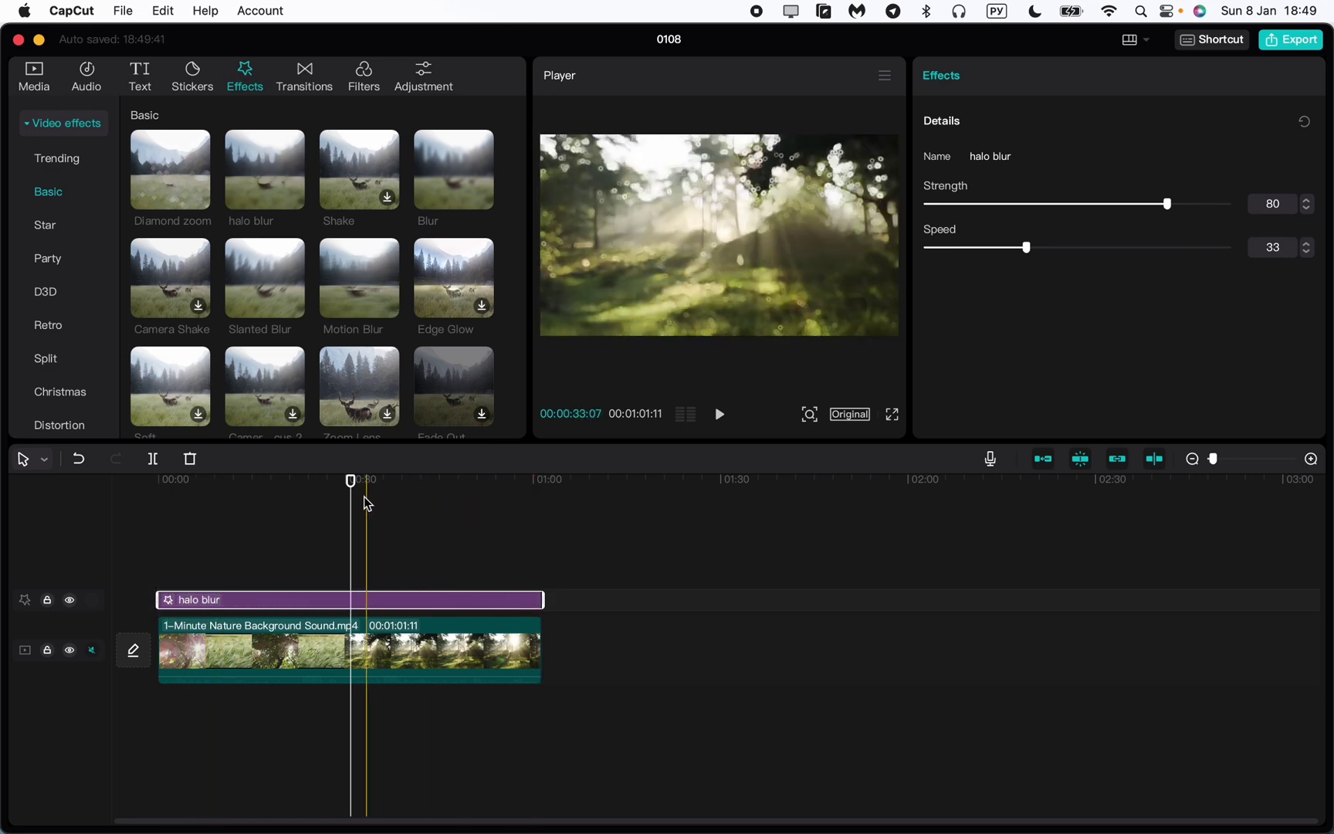
# Zoom the timeline and shift the halo blur to begin around 6-7 seconds, previewing it.
pyautogui.moveTo(366, 504)
pyautogui.mouseDown()
pyautogui.moveTo(274, 479)
pyautogui.moveTo(159, 481)
pyautogui.mouseUp()
pyautogui.press('space')
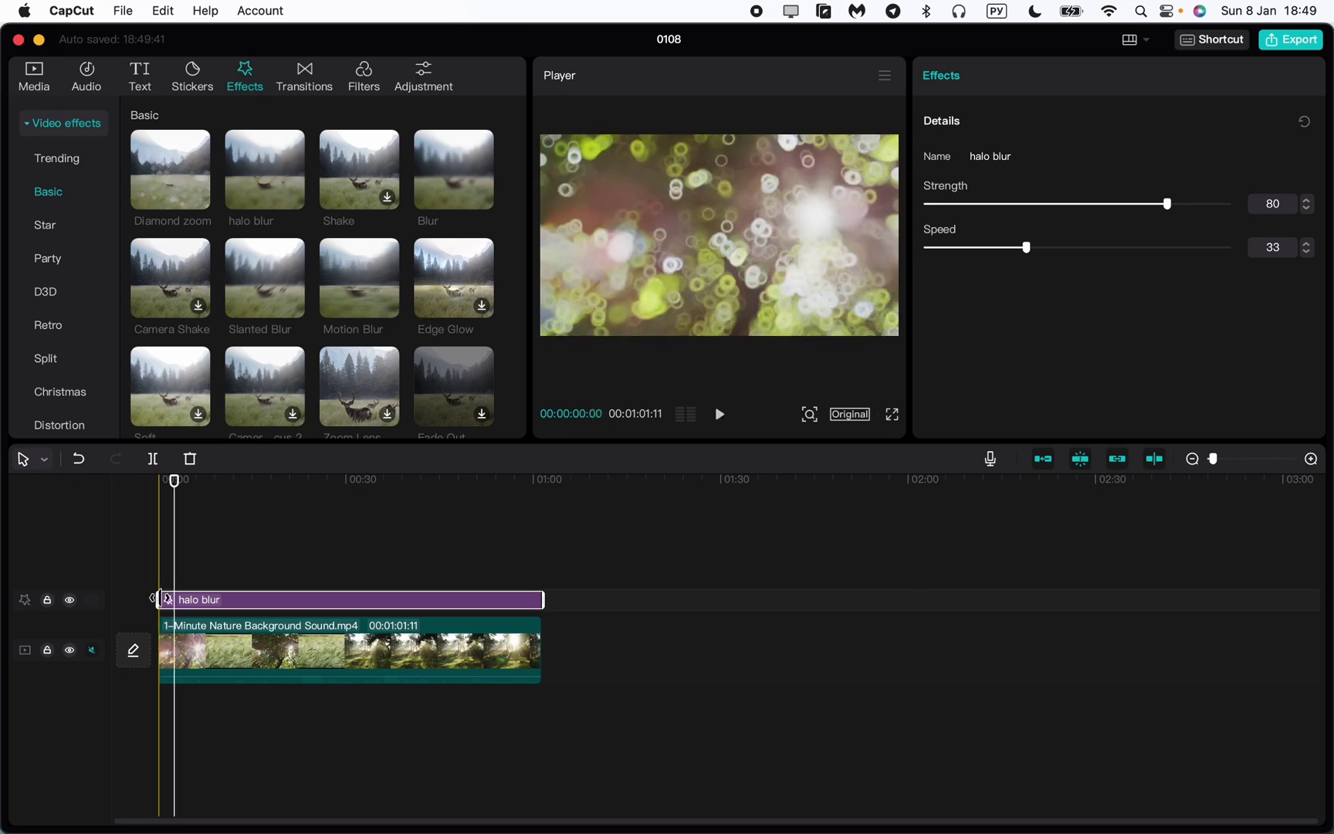
pyautogui.scroll(5, 191, 596)
pyautogui.scroll(5, 238, 560)
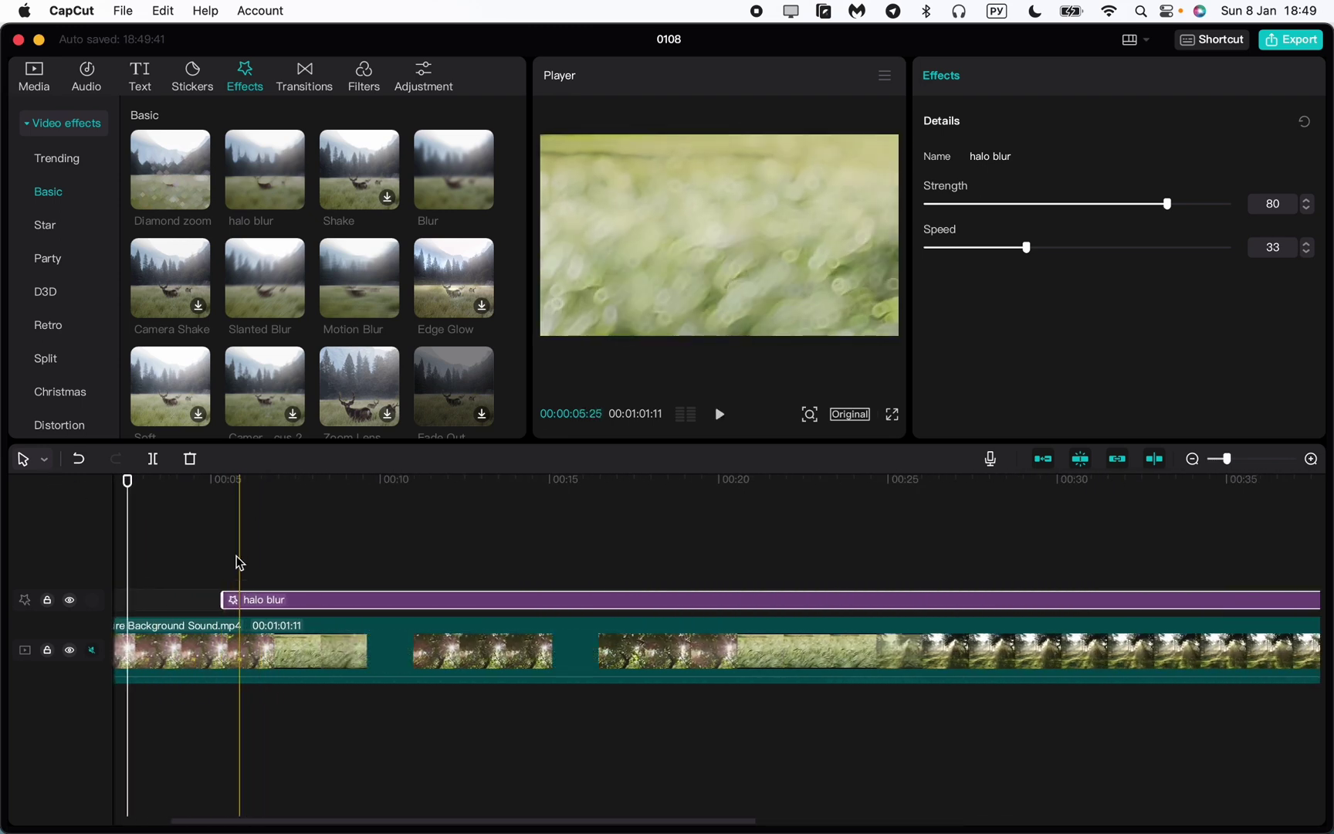
pyautogui.moveTo(128, 483)
pyautogui.mouseDown()
pyautogui.moveTo(261, 496)
pyautogui.moveTo(340, 487)
pyautogui.moveTo(327, 481)
pyautogui.mouseUp()
pyautogui.press('space')
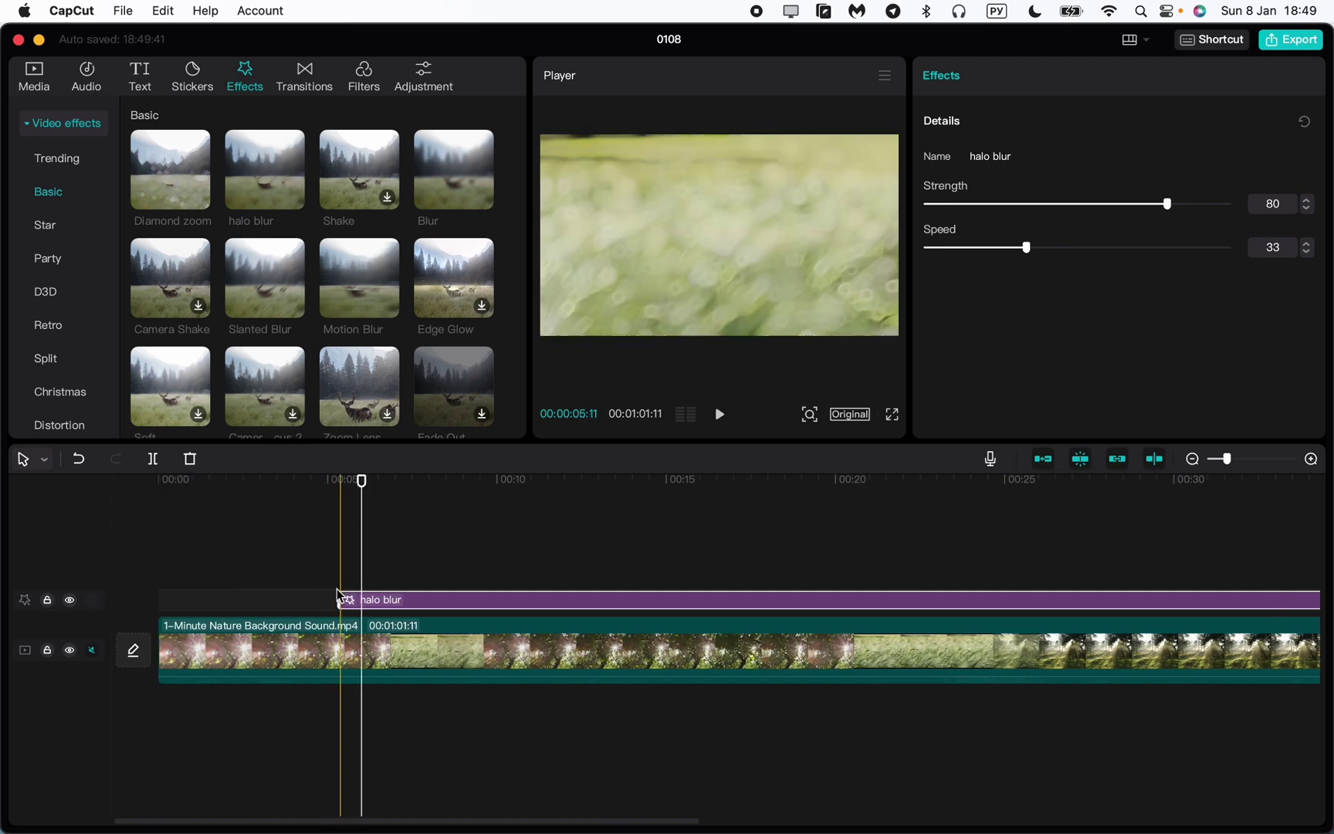
pyautogui.moveTo(343, 599); pyautogui.dragTo(401, 600)
pyautogui.moveTo(361, 482); pyautogui.dragTo(342, 482)
pyautogui.press('space')
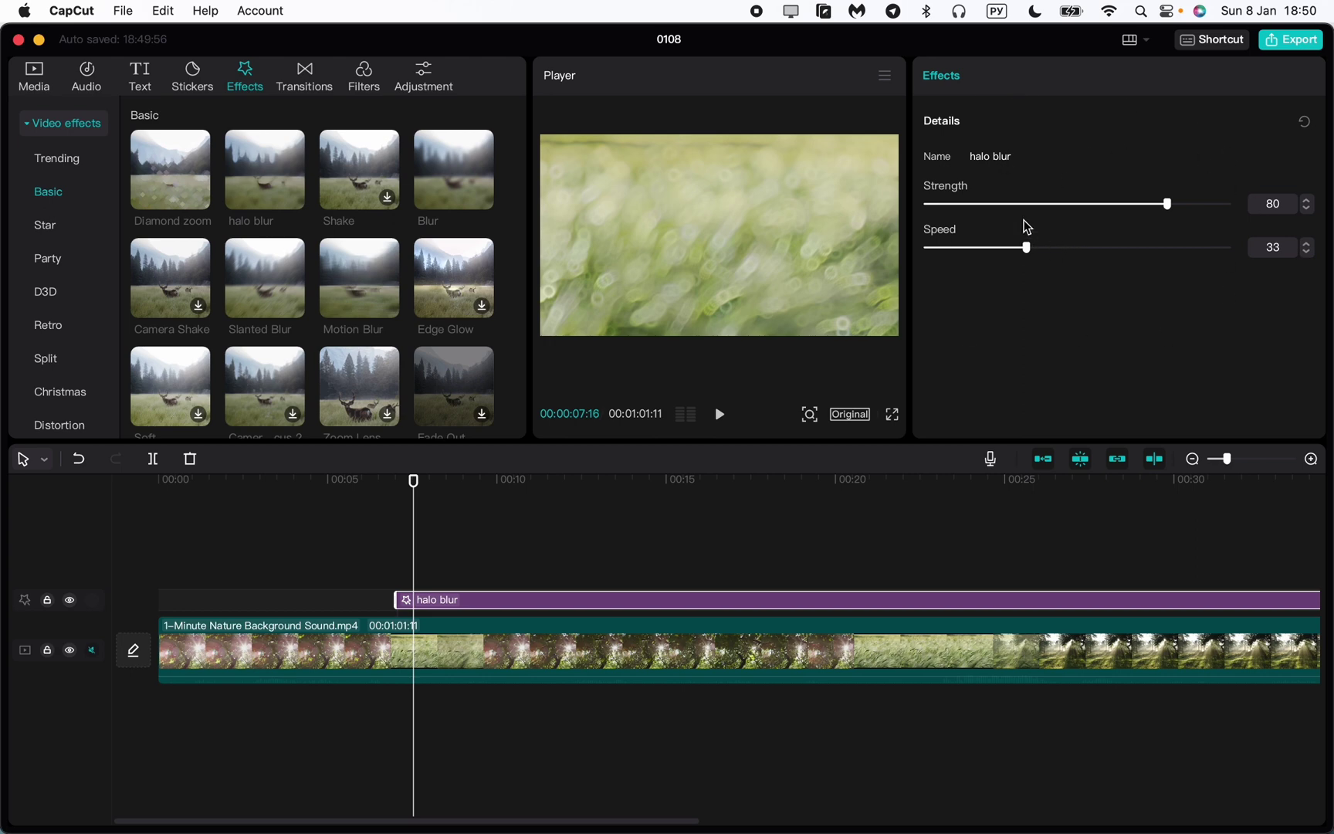
# Try halo blur strength around 60 and various speeds, then return to about seven seconds.
pyautogui.moveTo(1167, 204)
pyautogui.mouseDown()
pyautogui.moveTo(947, 204)
pyautogui.moveTo(1109, 208)
pyautogui.mouseUp()
pyautogui.moveTo(1141, 255); pyautogui.dragTo(956, 254)
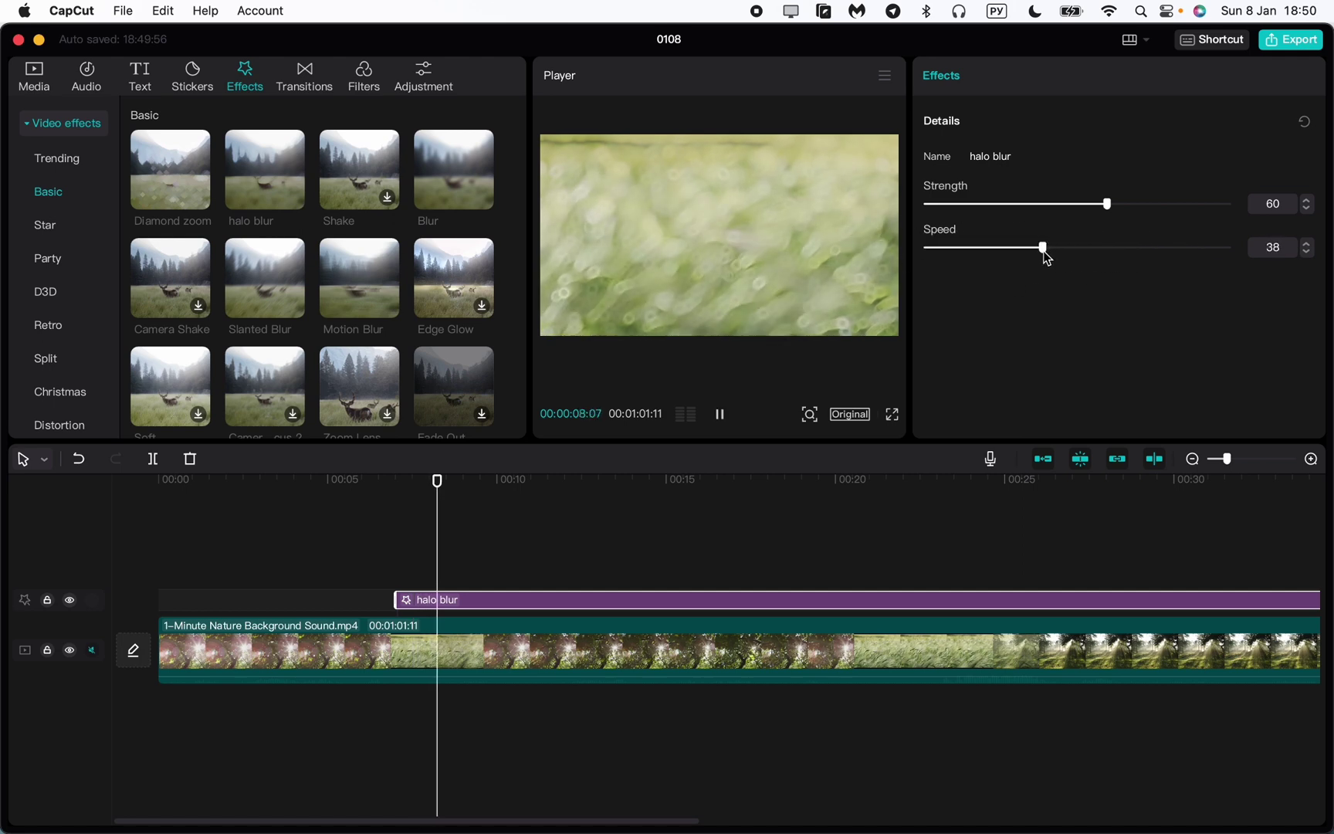
pyautogui.moveTo(1043, 248); pyautogui.dragTo(1158, 248)
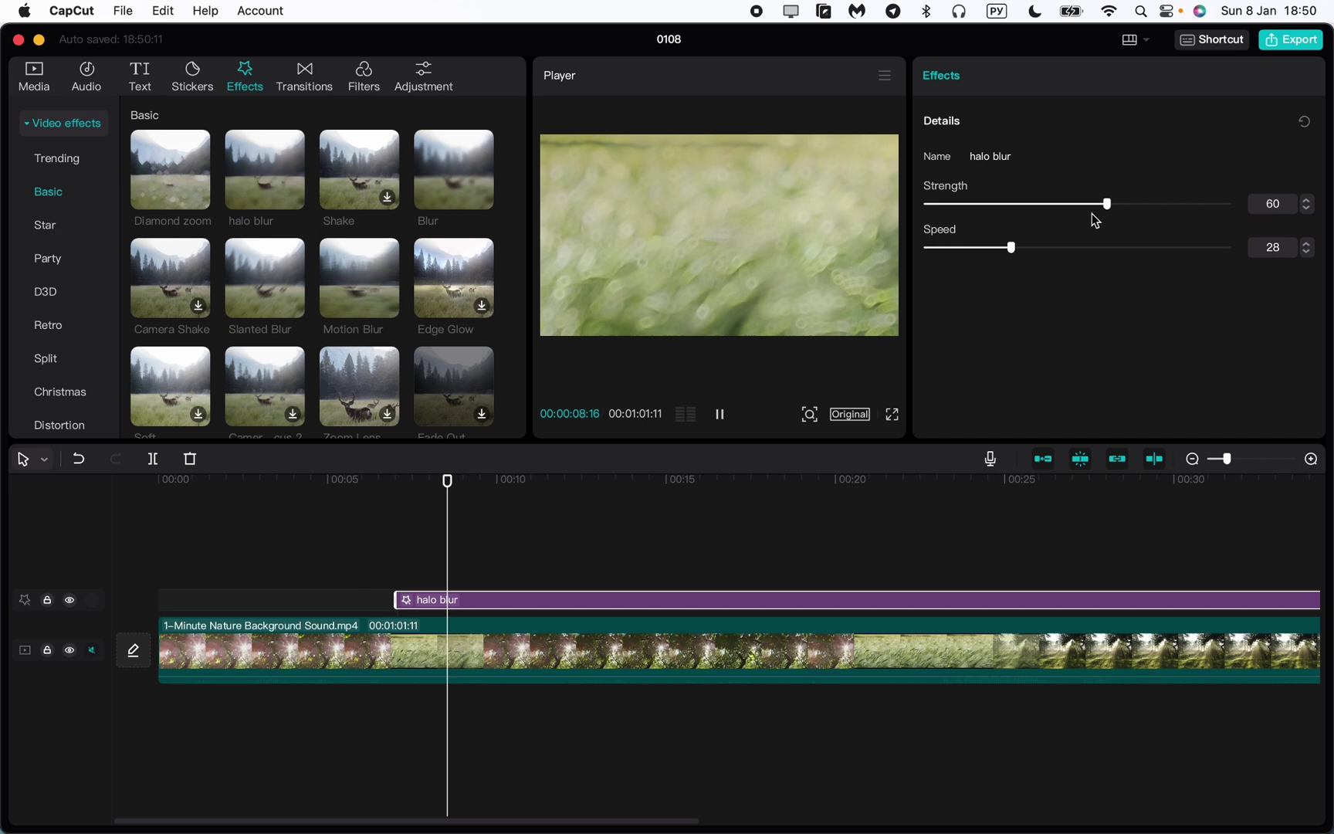
pyautogui.moveTo(1107, 204)
pyautogui.mouseDown()
pyautogui.moveTo(1012, 203)
pyautogui.moveTo(1158, 205)
pyautogui.moveTo(1006, 220)
pyautogui.moveTo(1102, 206)
pyautogui.mouseUp()
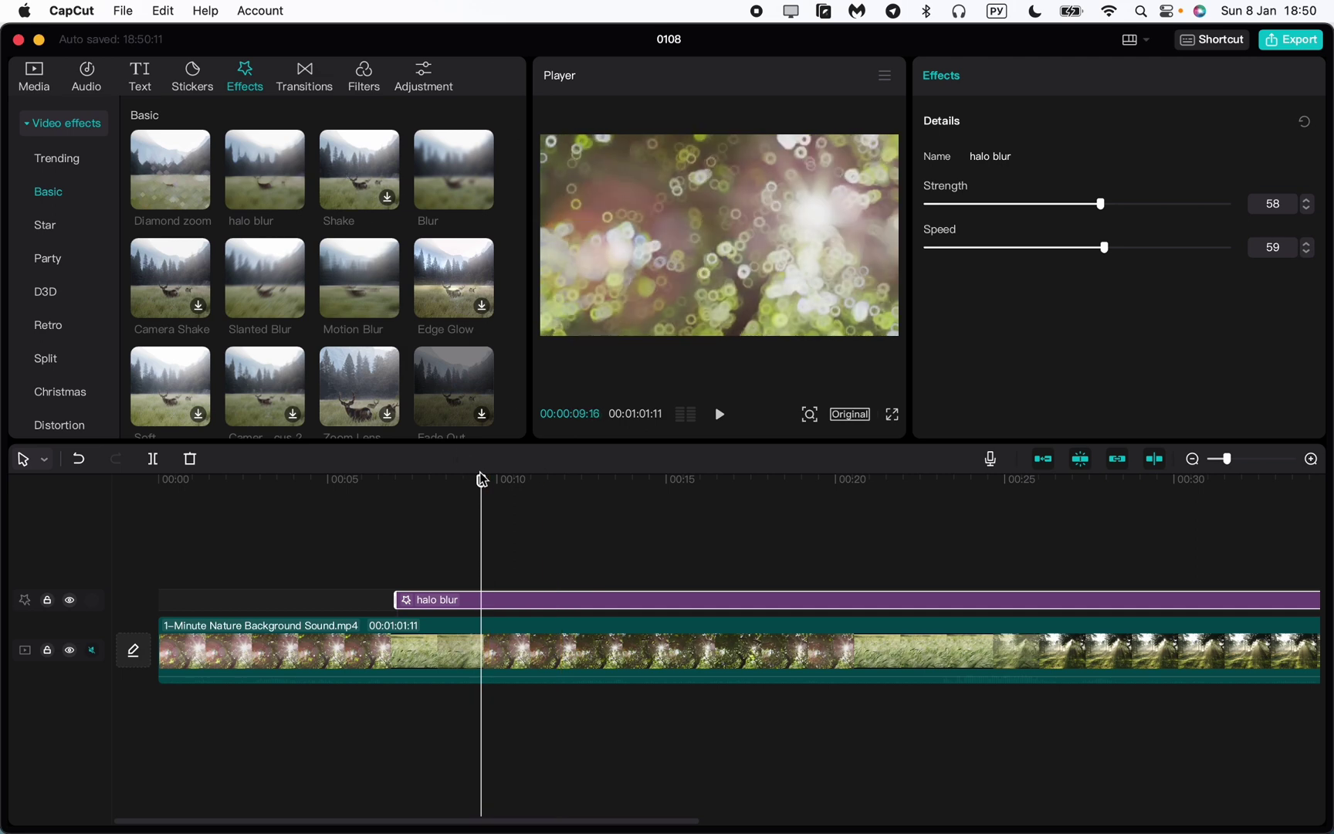
pyautogui.moveTo(482, 485); pyautogui.dragTo(427, 484)
# Replace the halo blur with a Blur effect stretched over the whole clip.
pyautogui.press('Delete')
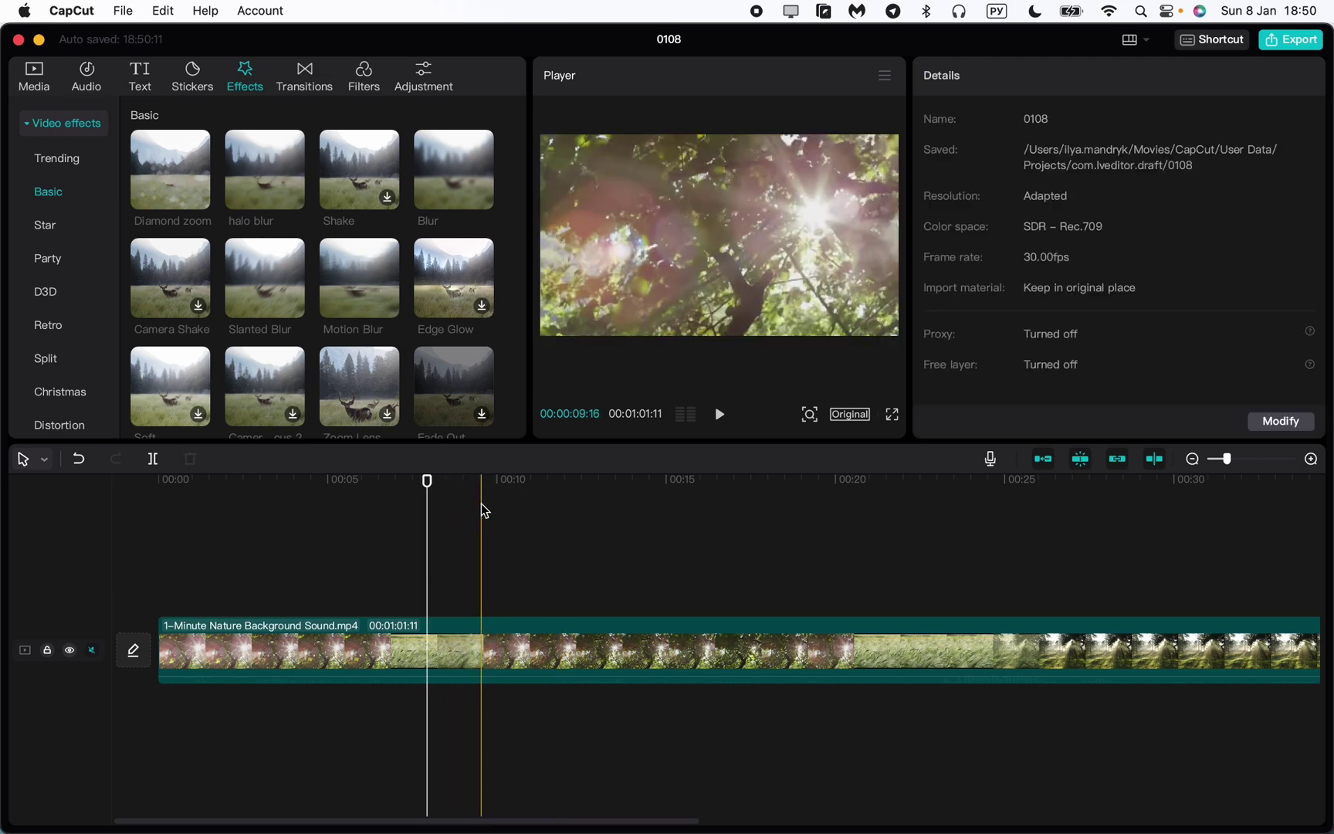
pyautogui.moveTo(428, 174)
pyautogui.mouseDown()
pyautogui.moveTo(271, 606)
pyautogui.moveTo(1161, 614)
pyautogui.mouseUp()
pyautogui.scroll(-3, 340, 610)
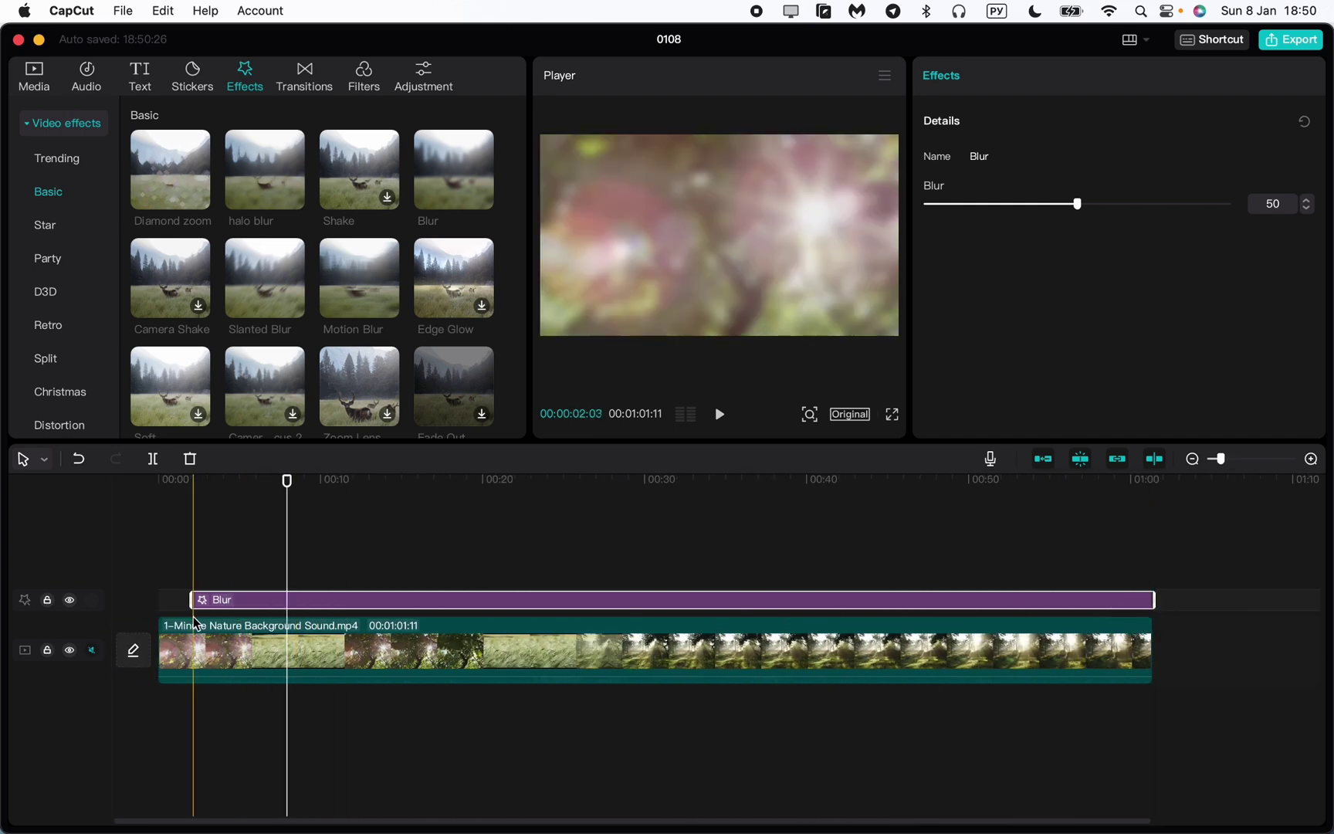
pyautogui.moveTo(192, 598); pyautogui.dragTo(158, 599)
# Set the Blur amount to 54 while previewing from the start.
pyautogui.moveTo(286, 479); pyautogui.dragTo(161, 479)
pyautogui.press('space')
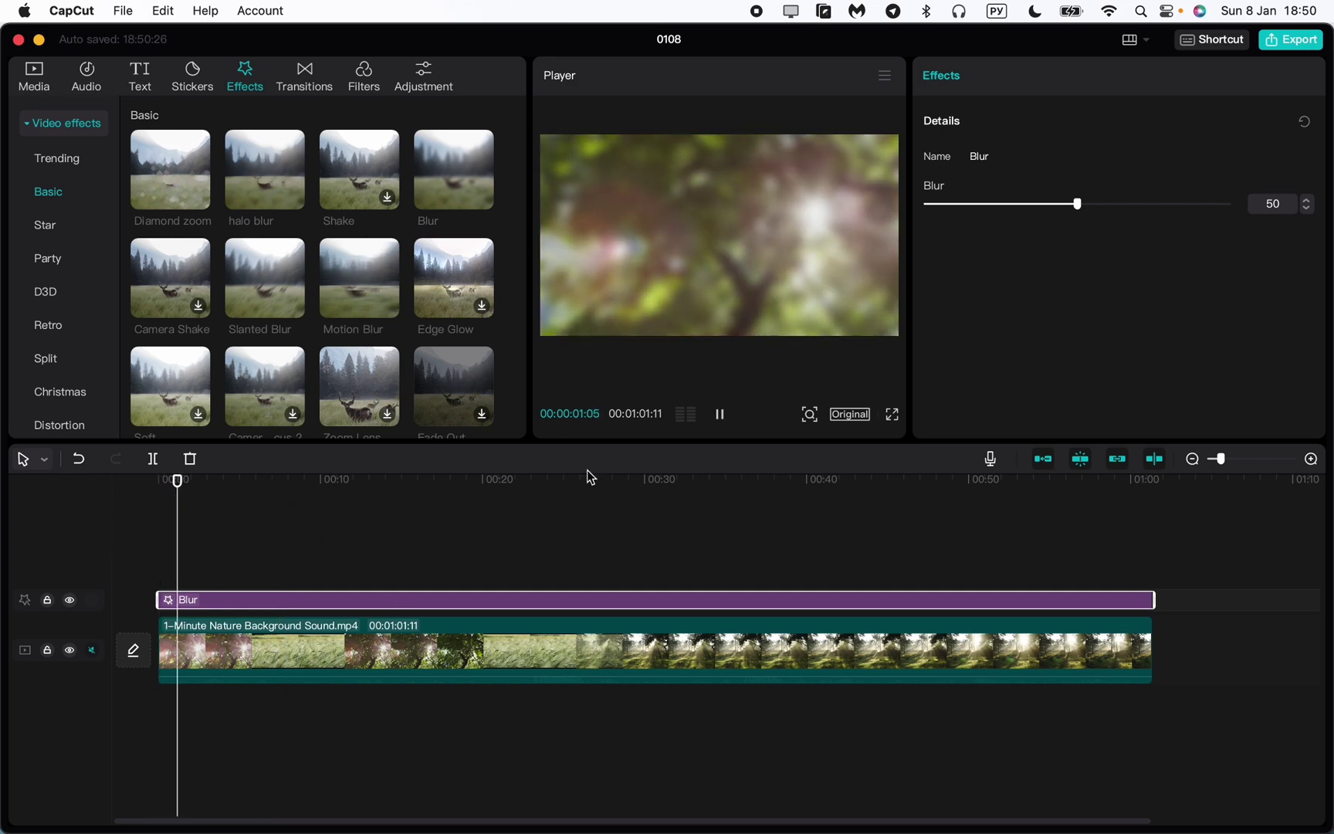
pyautogui.moveTo(1077, 204); pyautogui.dragTo(1088, 204)
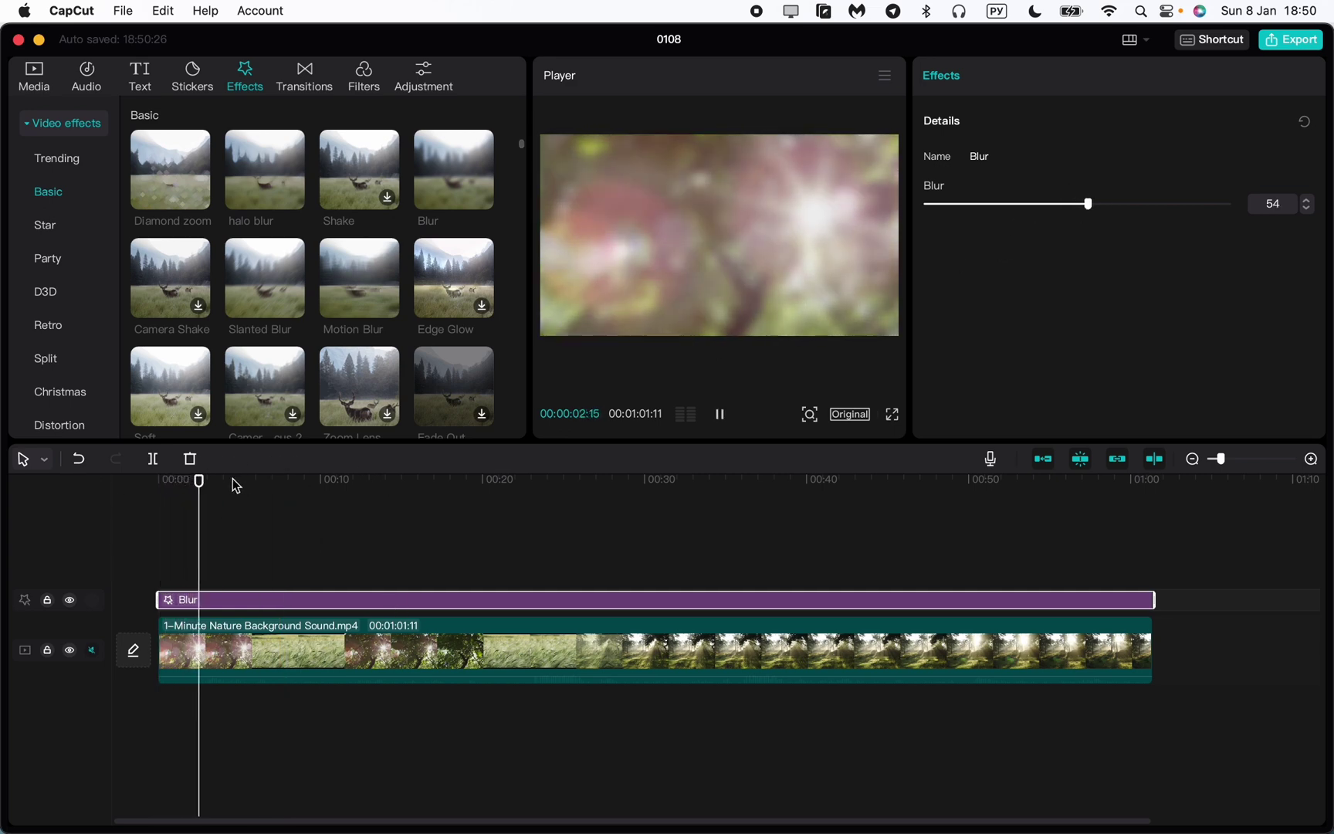
pyautogui.press('space')
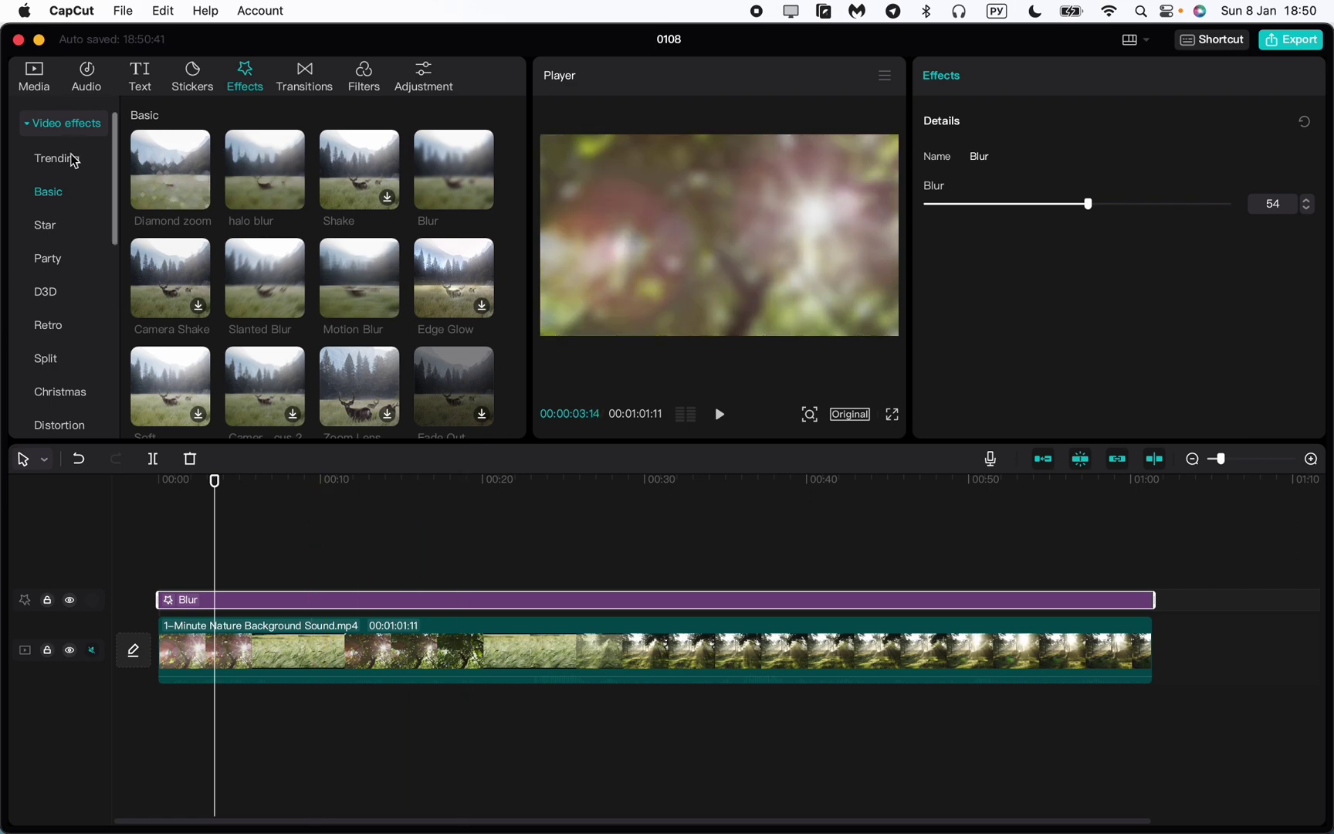
# Add a second copy of the nature clip on a new track above the original.
pyautogui.click(37, 90)
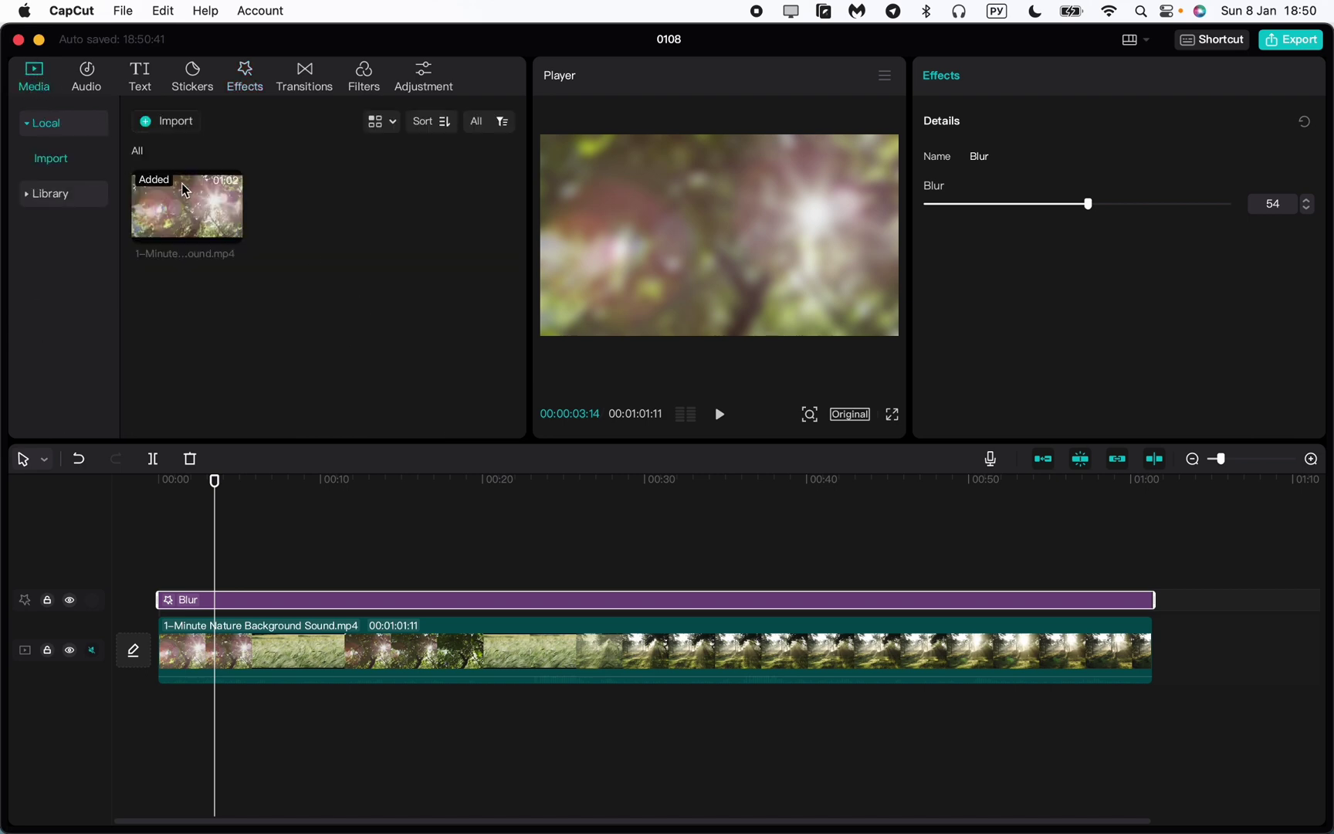
pyautogui.moveTo(198, 192); pyautogui.dragTo(166, 698)
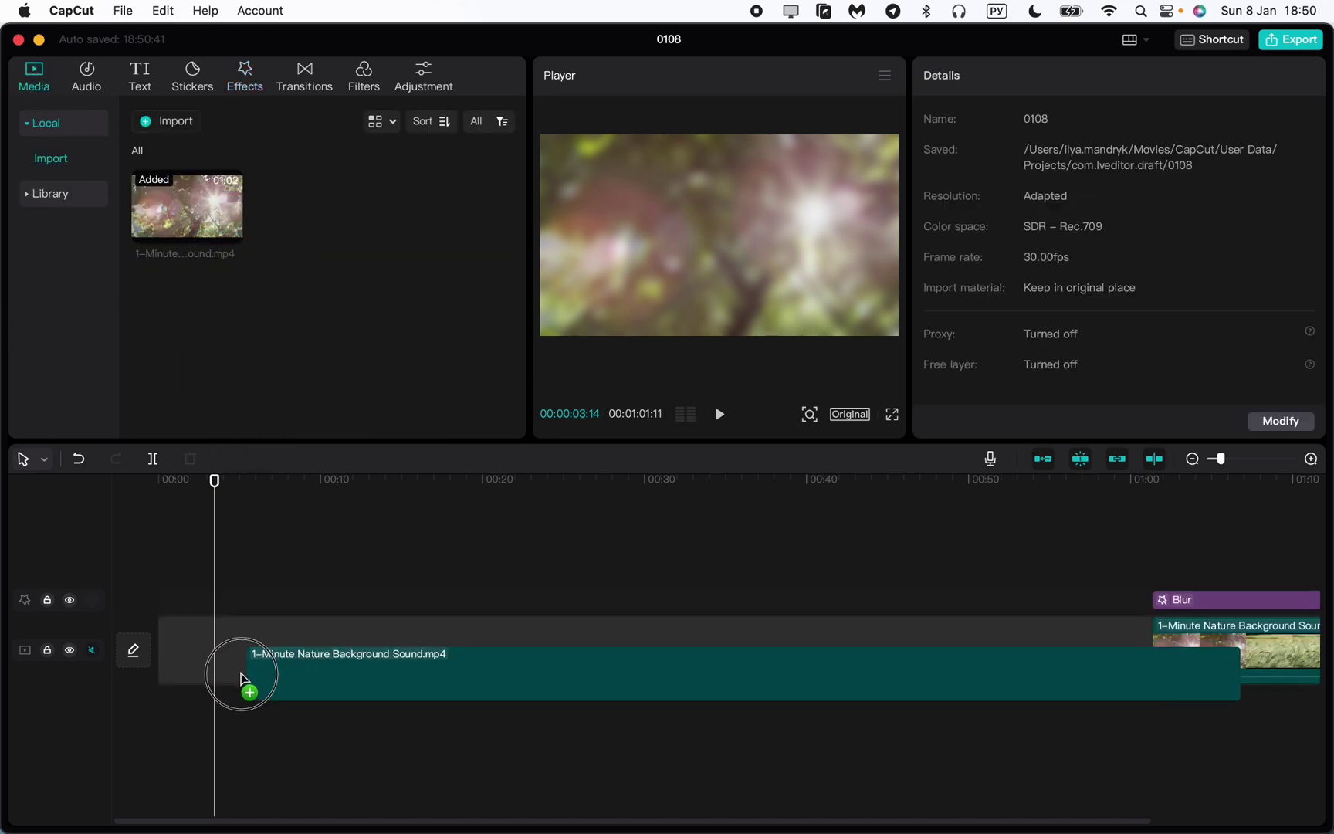
pyautogui.moveTo(166, 699); pyautogui.dragTo(163, 705)
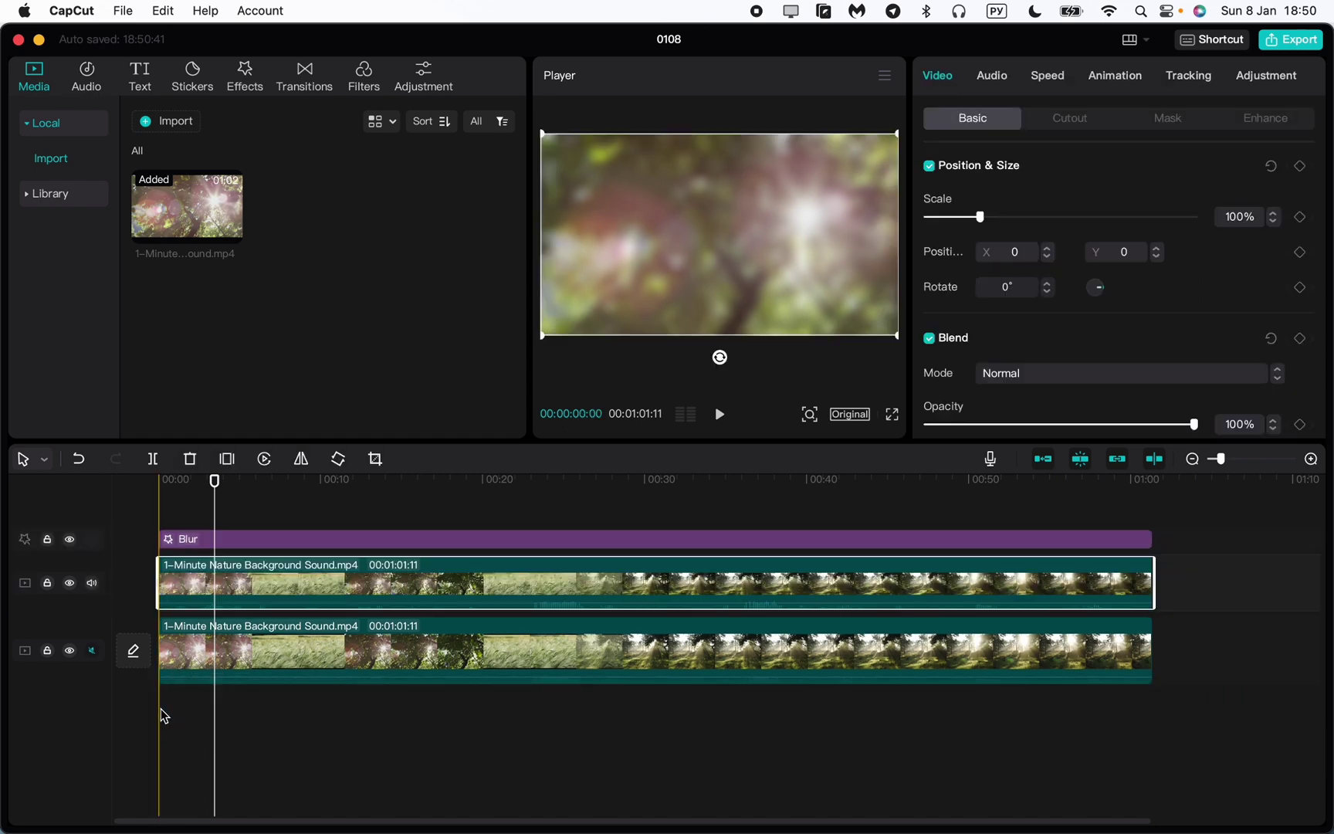
pyautogui.click(165, 480)
pyautogui.press('space')
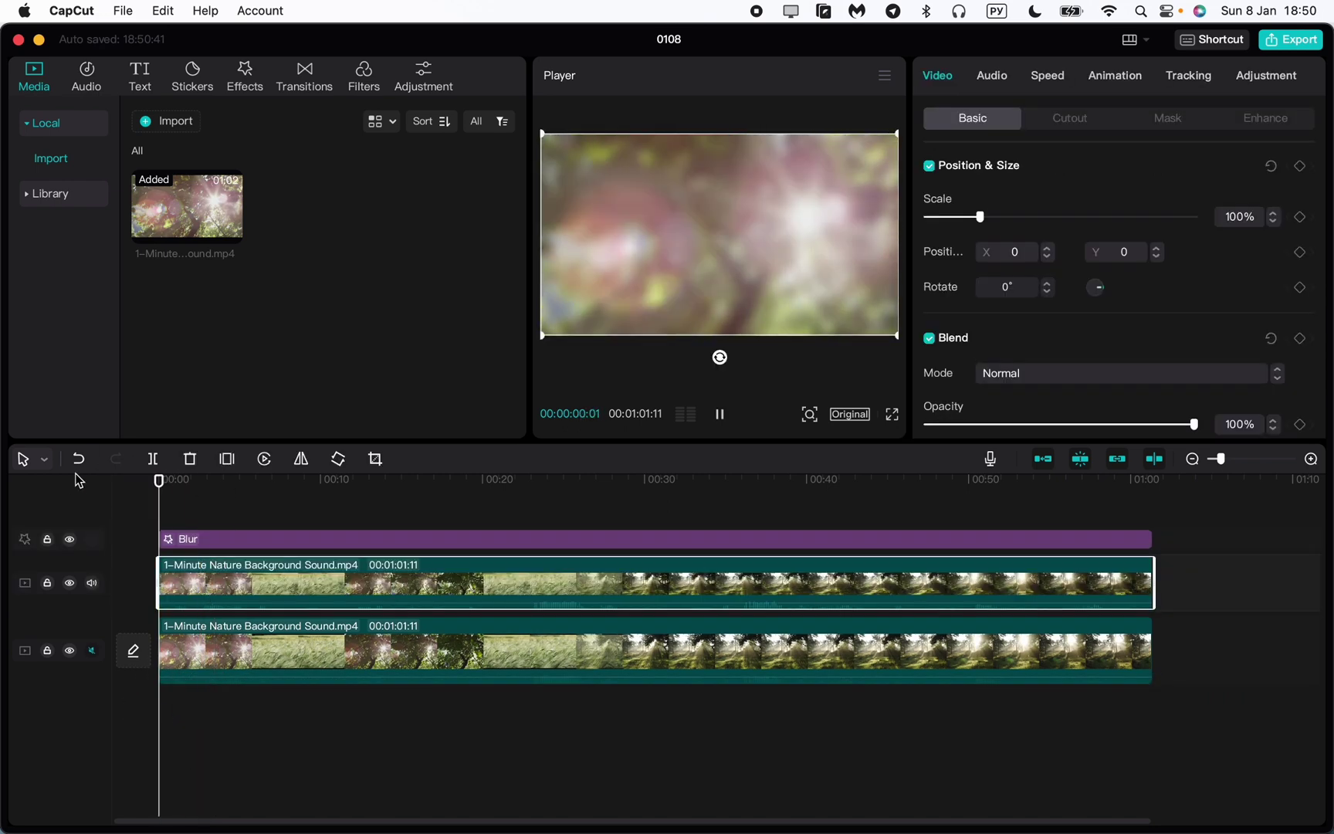
# Mute the upper track's audio and briefly preview the video.
pyautogui.press('space')
pyautogui.click(91, 583)
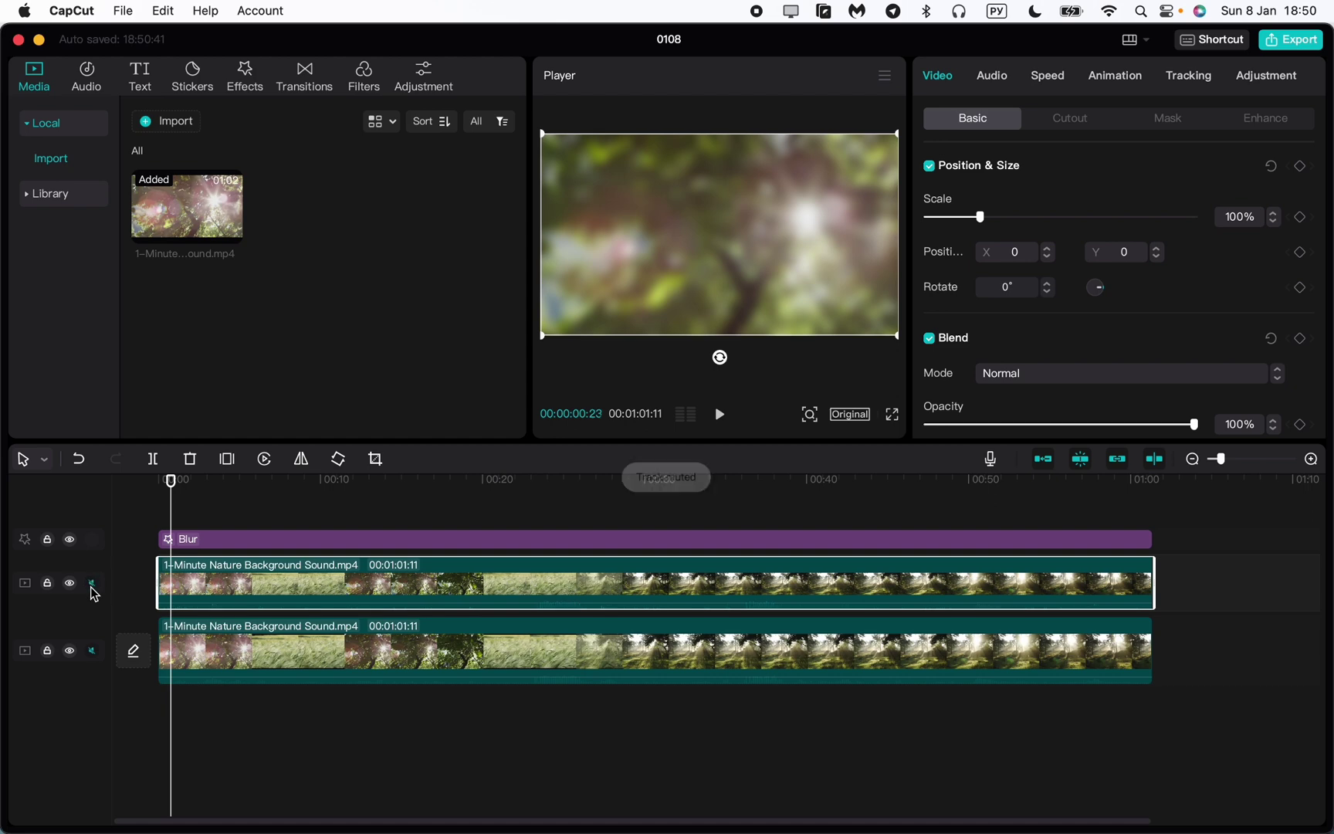
pyautogui.moveTo(170, 480); pyautogui.dragTo(131, 481)
pyautogui.press('space')
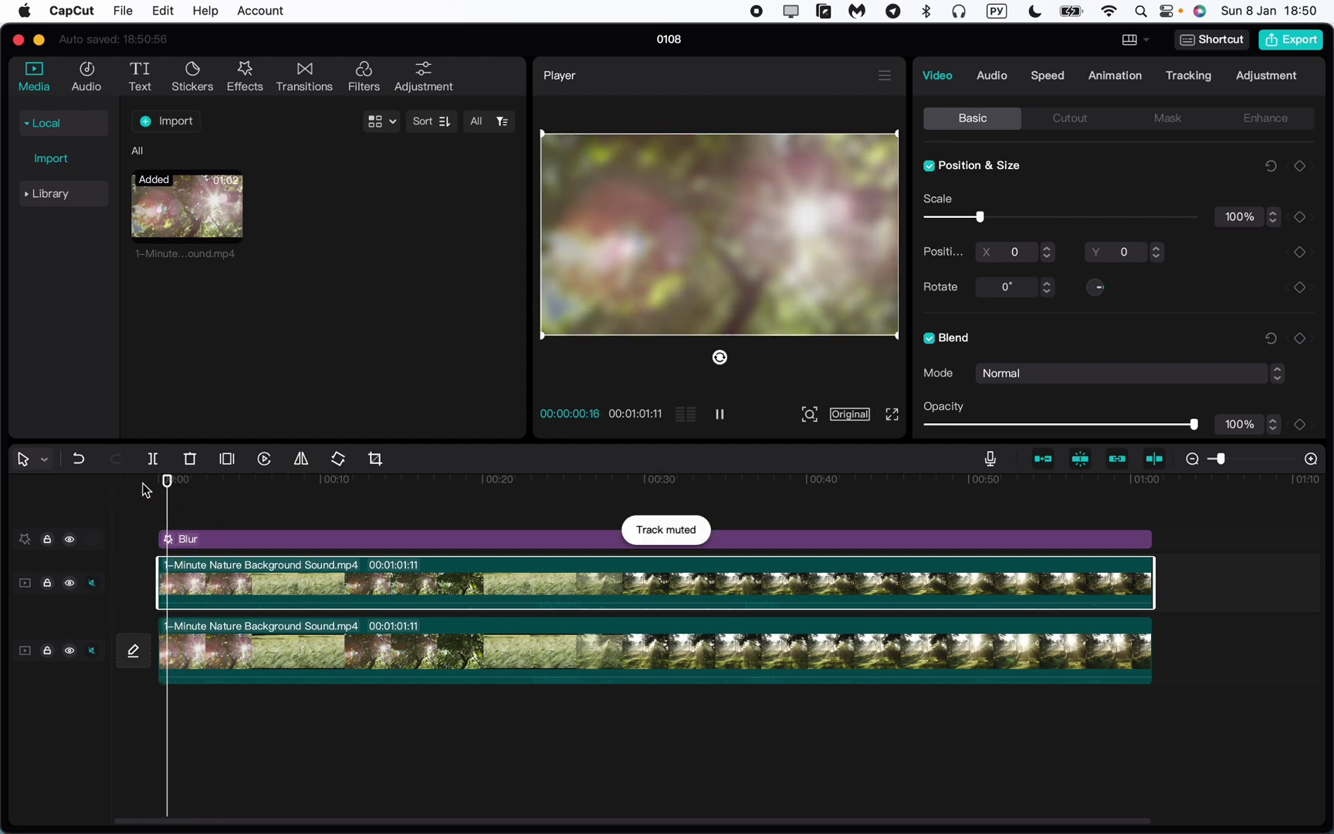
pyautogui.press('space')
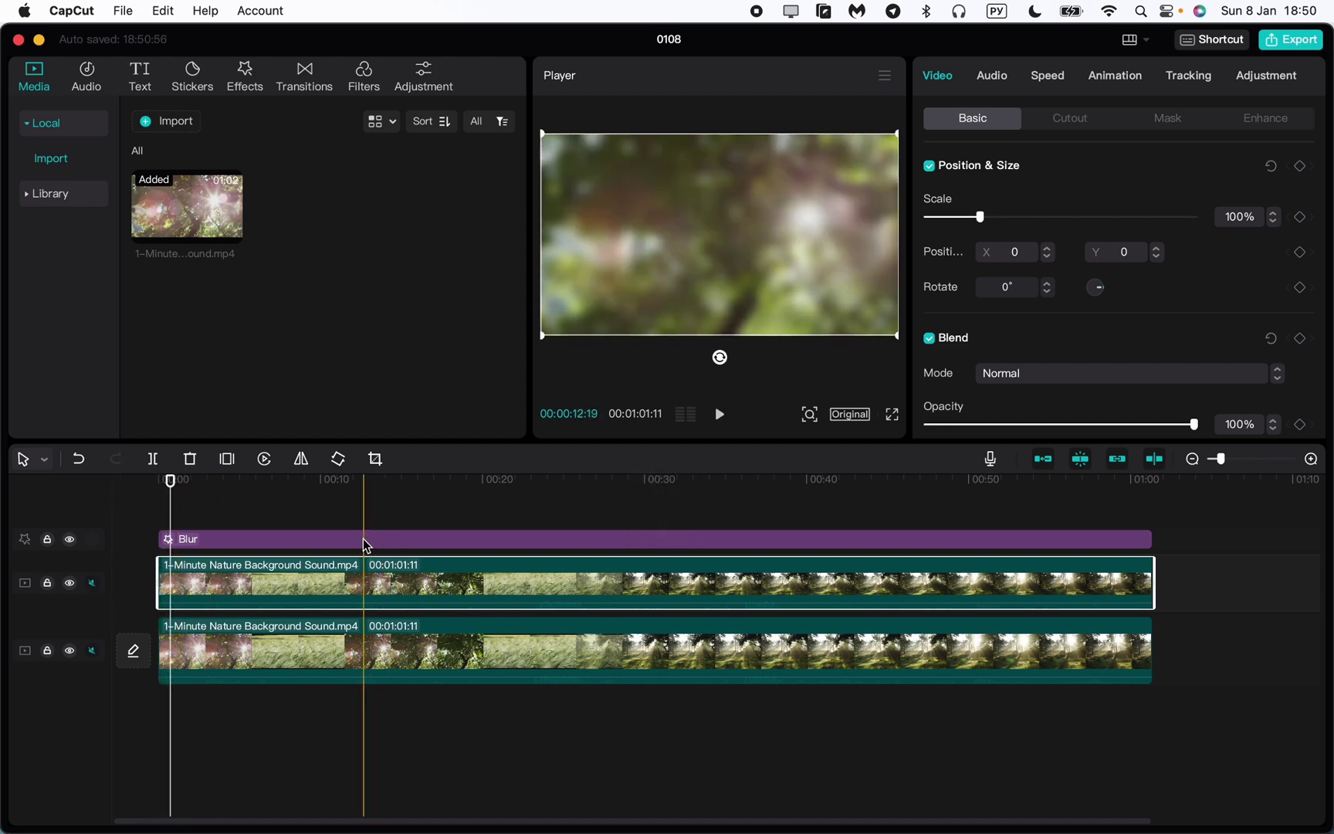
# Select the Blur effect clip and the upper nature clip together.
pyautogui.click(363, 538)
pyautogui.click(356, 567)
pyautogui.click(356, 538)
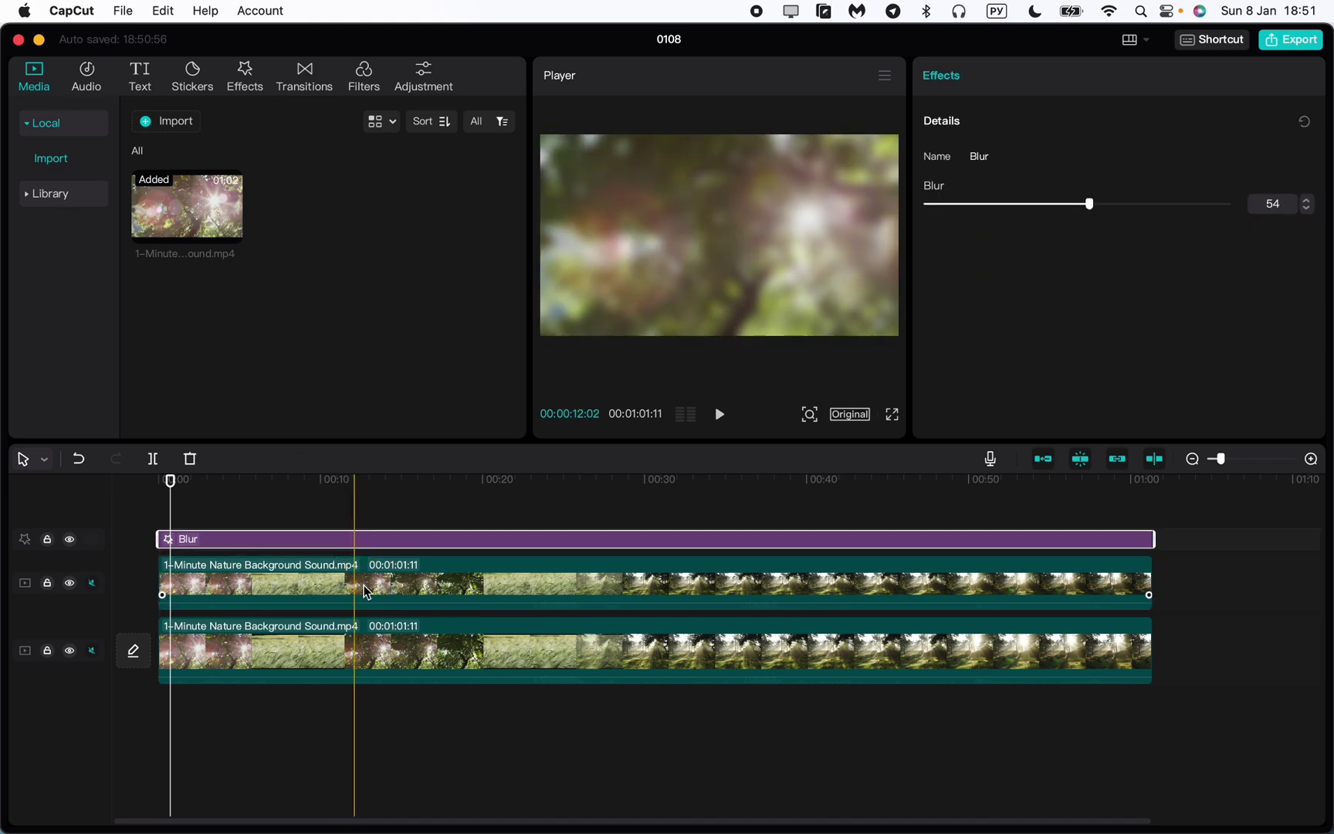
pyautogui.click(355, 567)
pyautogui.keyDown('shift'); pyautogui.click(355, 538); pyautogui.keyUp('shift')
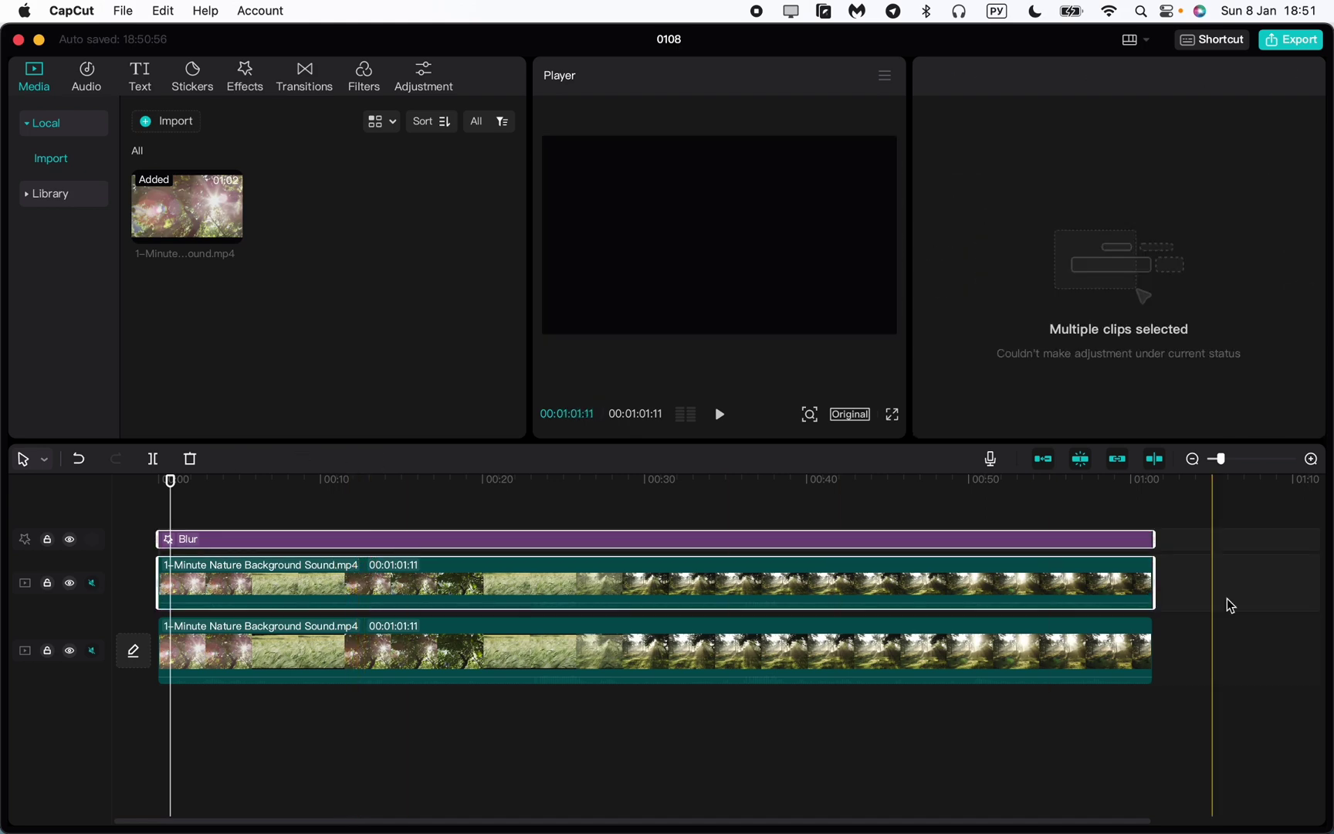
pyautogui.click(1217, 522)
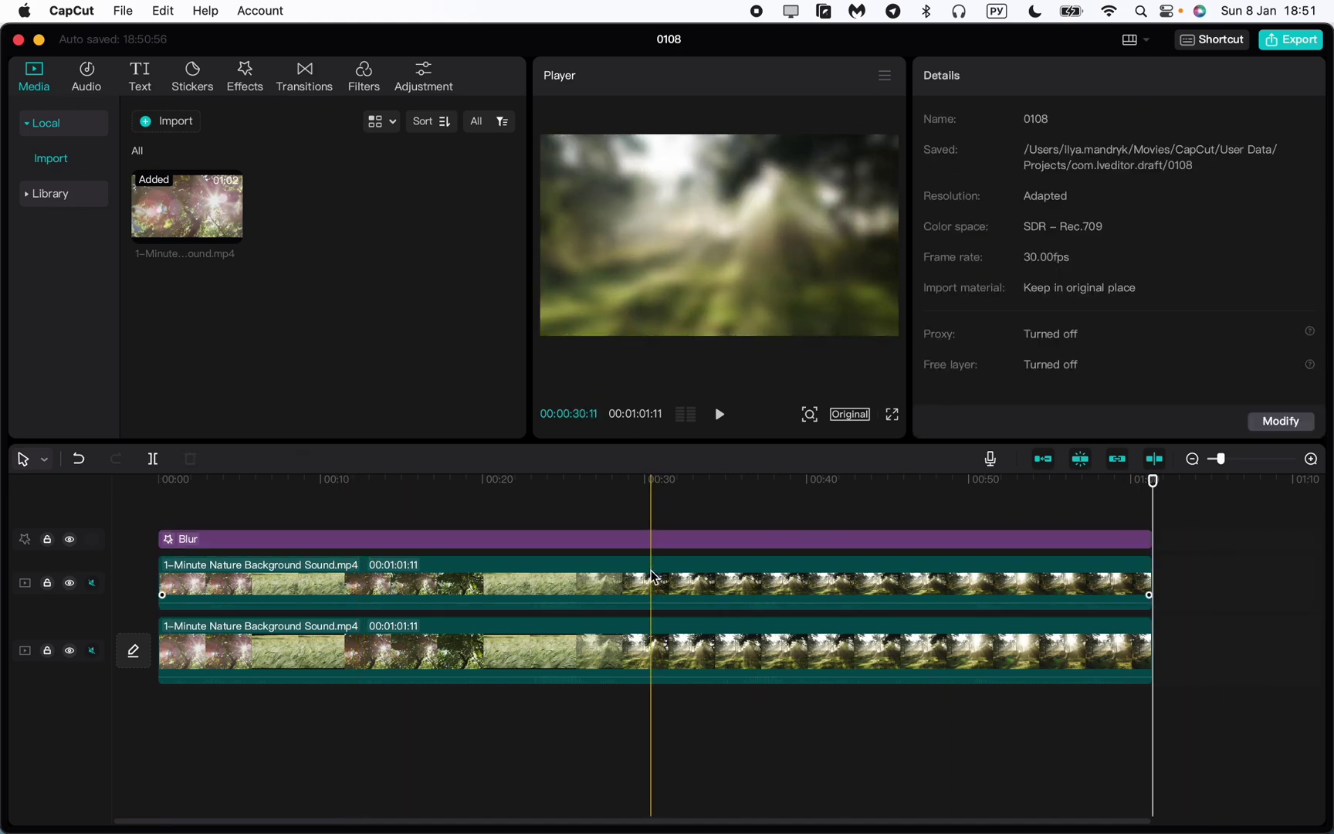
pyautogui.click(634, 538)
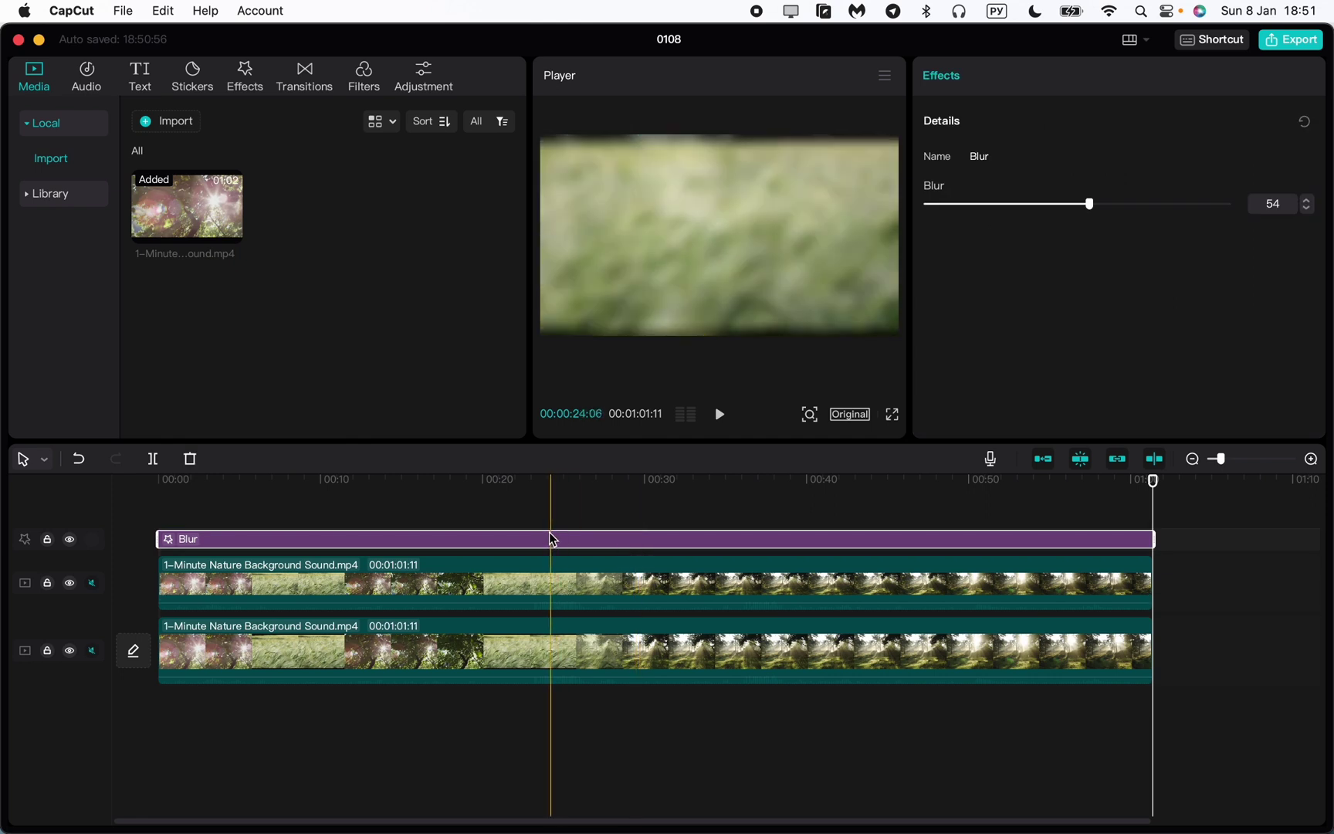
pyautogui.keyDown('shift'); pyautogui.click(553, 571); pyautogui.keyUp('shift')
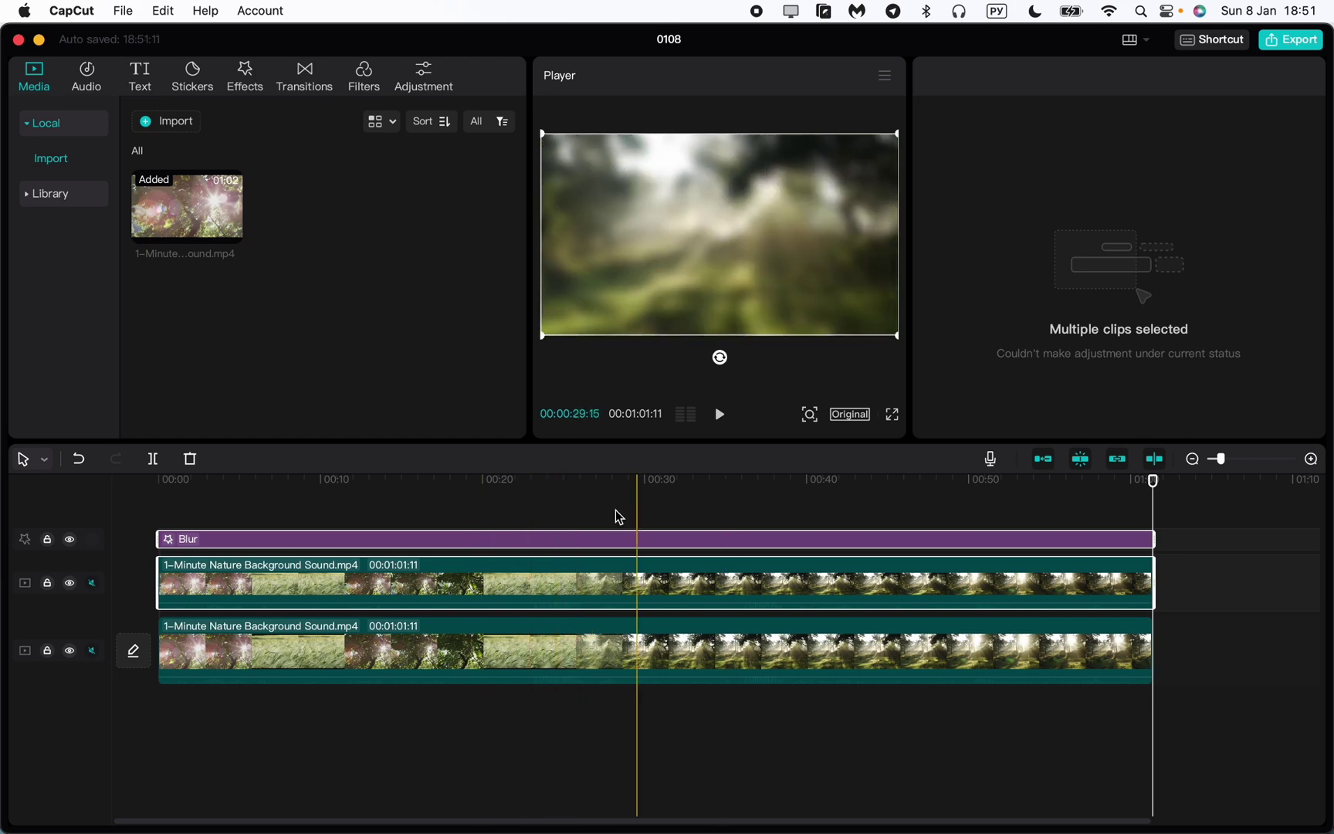
pyautogui.click(1257, 544)
pyautogui.moveTo(1149, 577); pyautogui.dragTo(1081, 600)
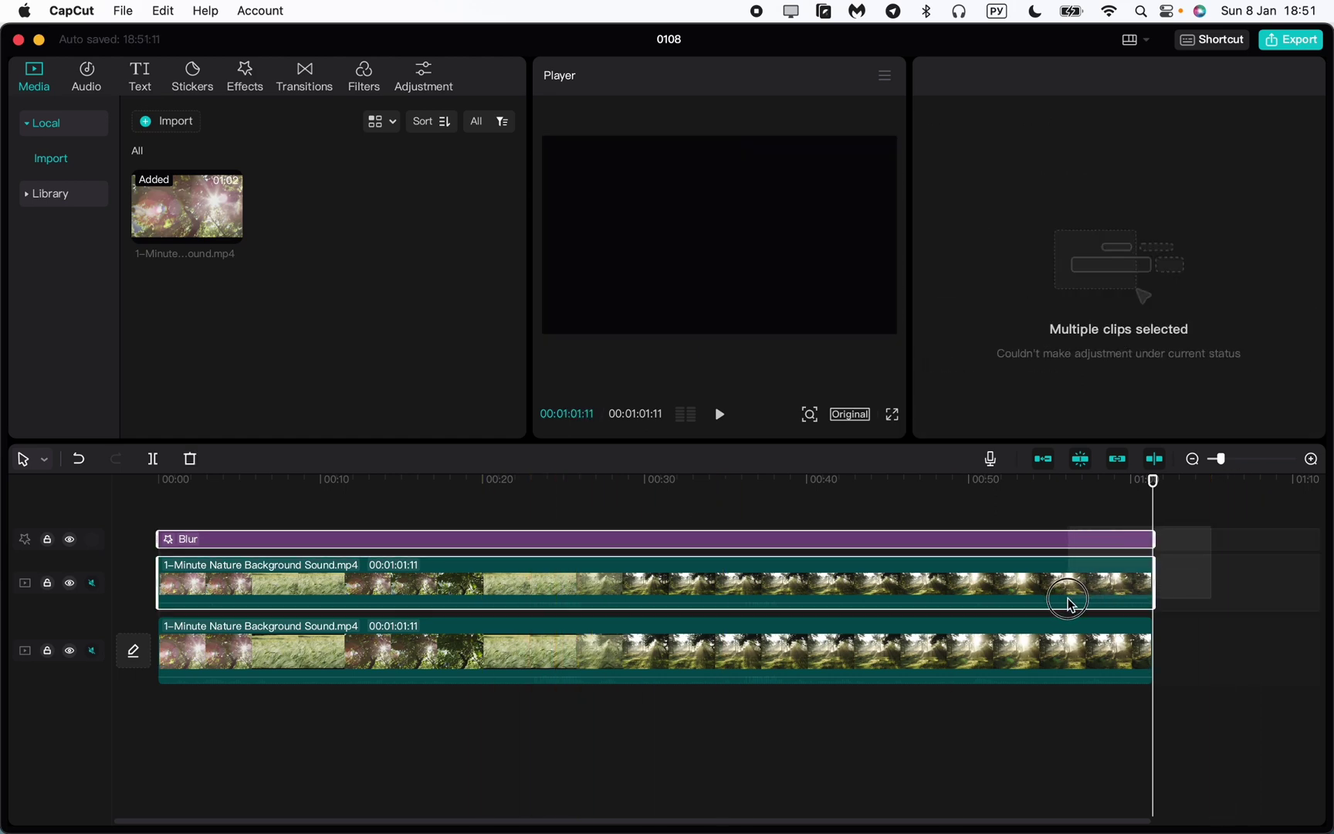
pyautogui.moveTo(1235, 518); pyautogui.dragTo(1073, 598)
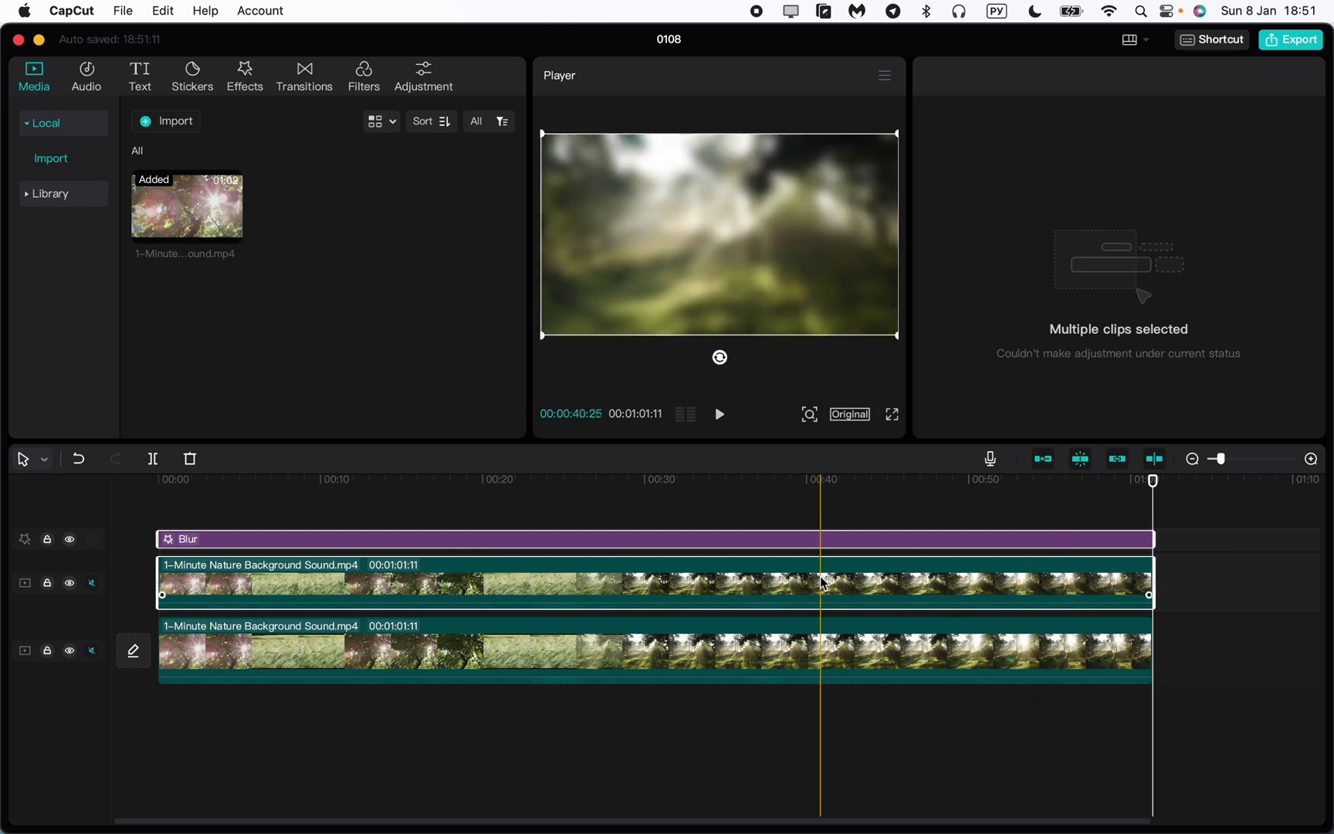
# Merge the selection into a compound clip and play from the start.
pyautogui.rightClick(762, 585)
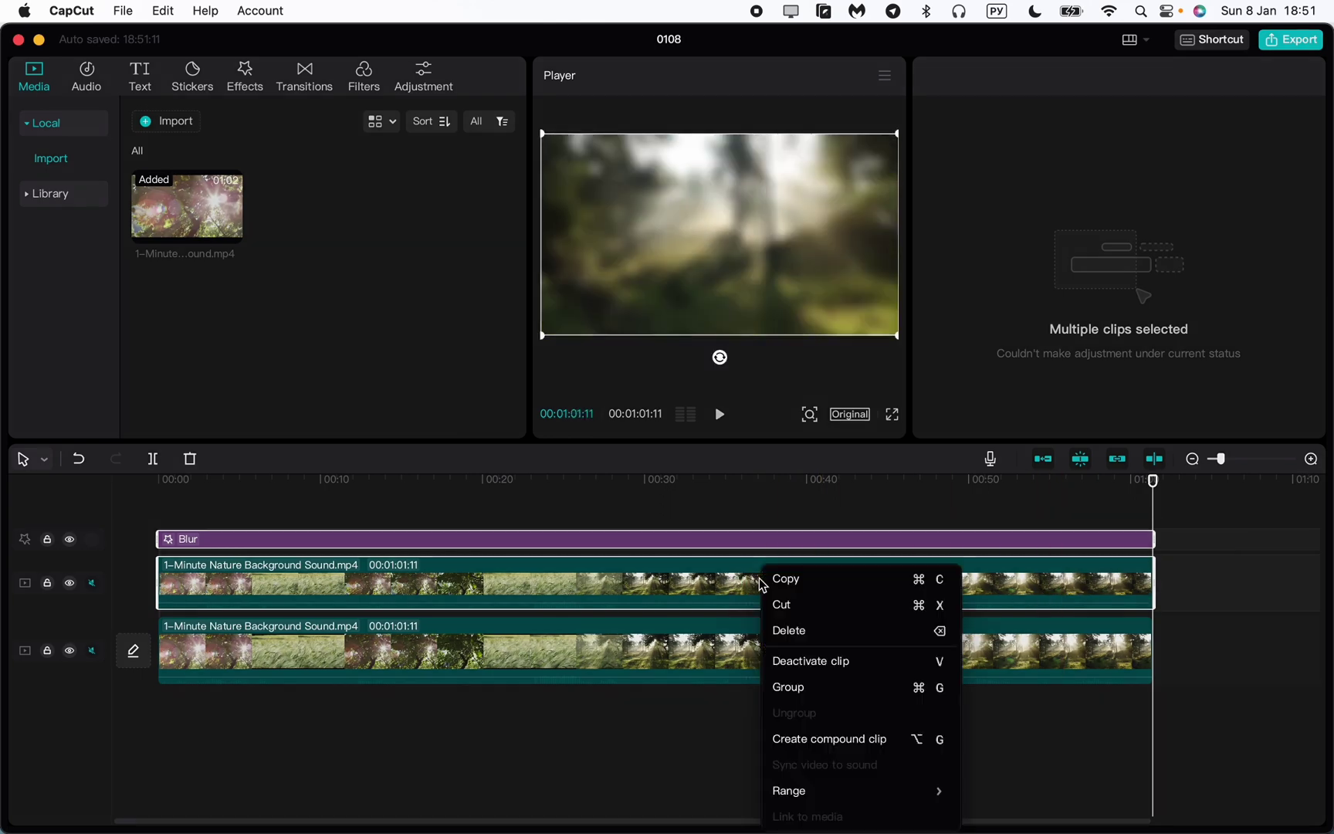
pyautogui.click(824, 736)
pyautogui.click(849, 488)
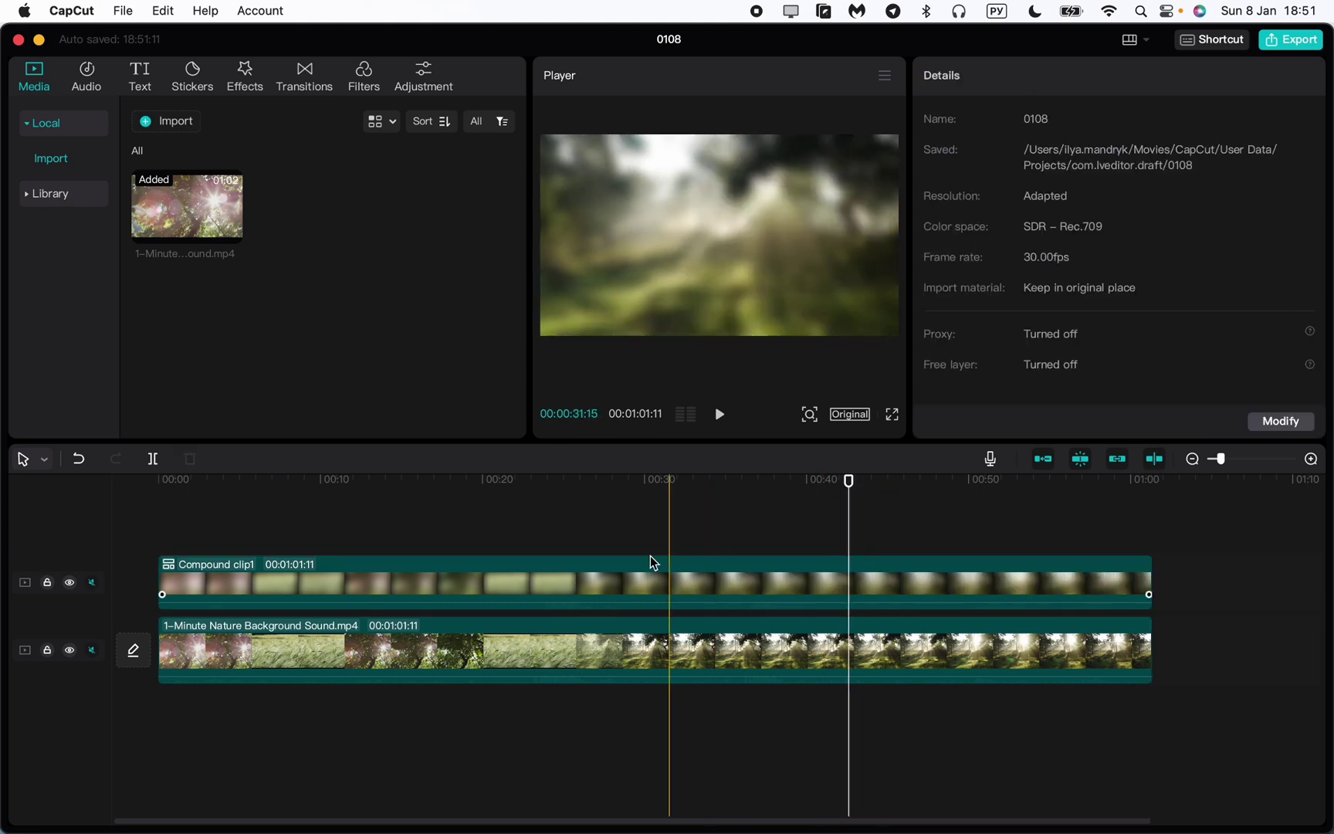
pyautogui.moveTo(847, 482); pyautogui.dragTo(54, 485)
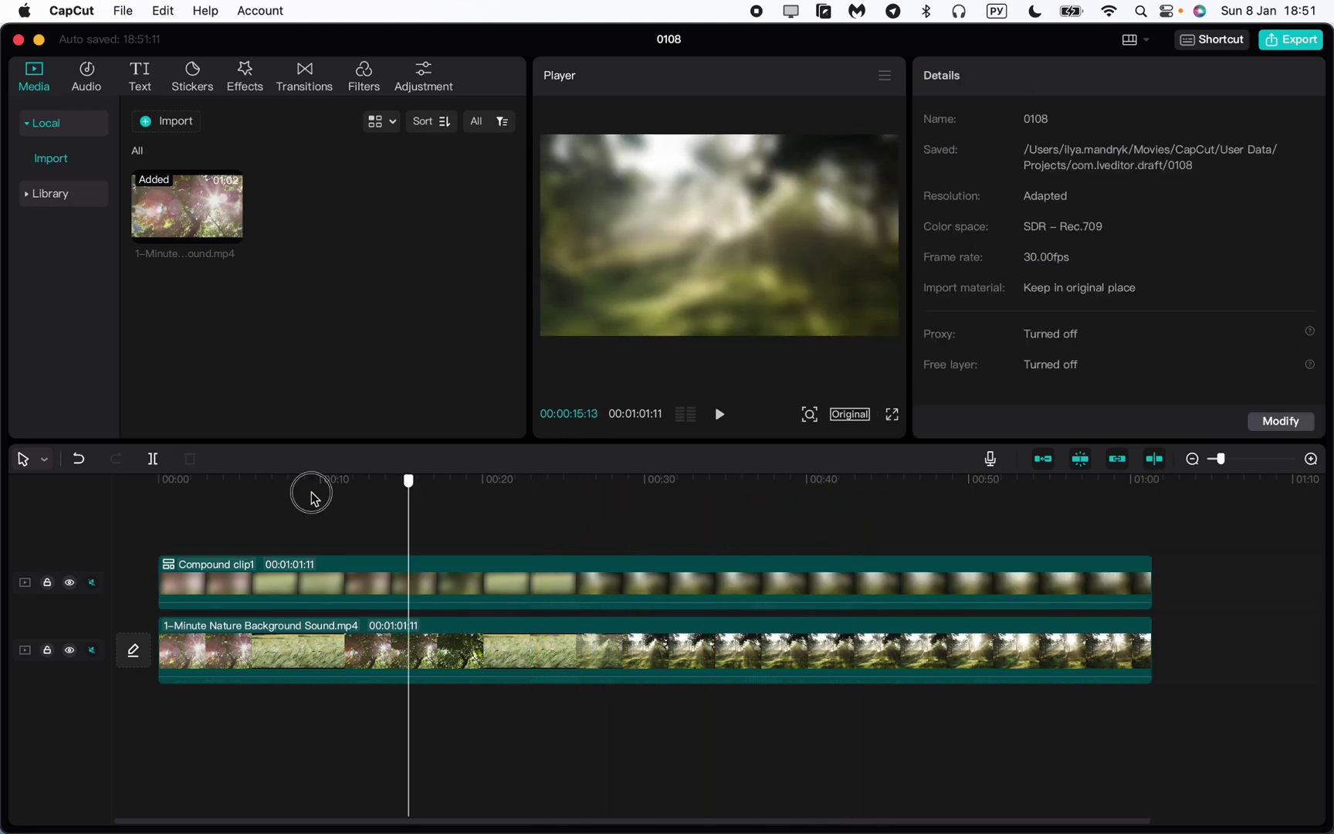
pyautogui.press('space')
pyautogui.press('space')
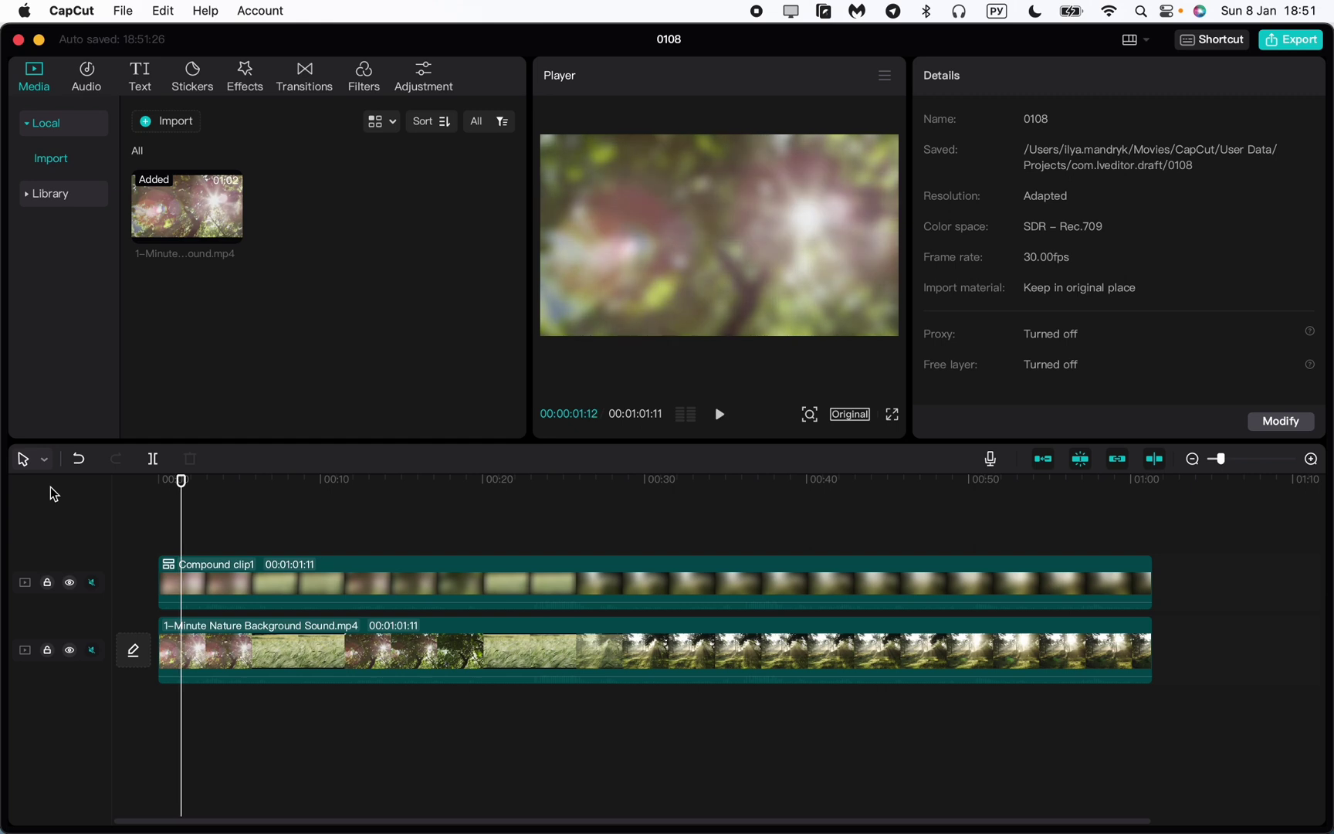
# Apply a Rectangle mask to Compound clip1.
pyautogui.click(230, 587)
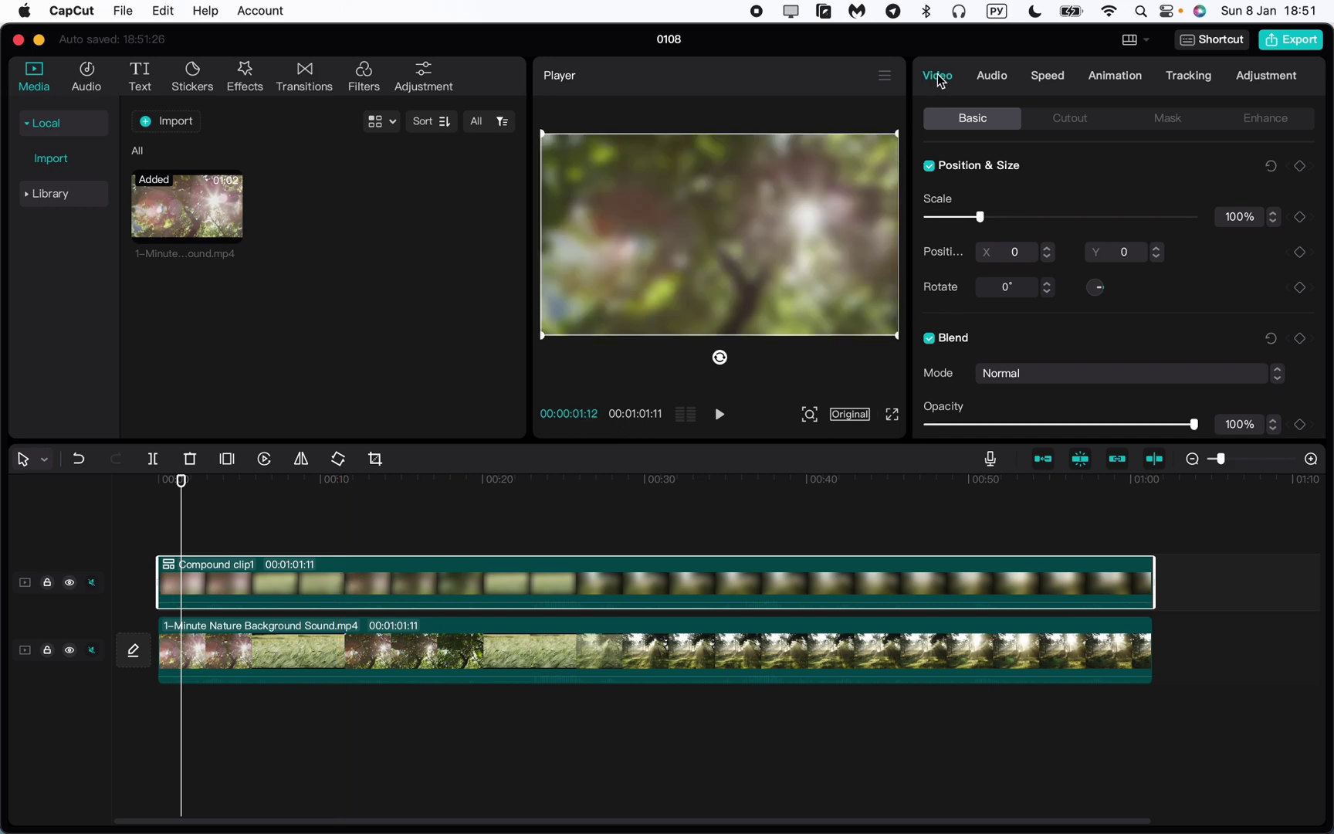
pyautogui.click(1182, 122)
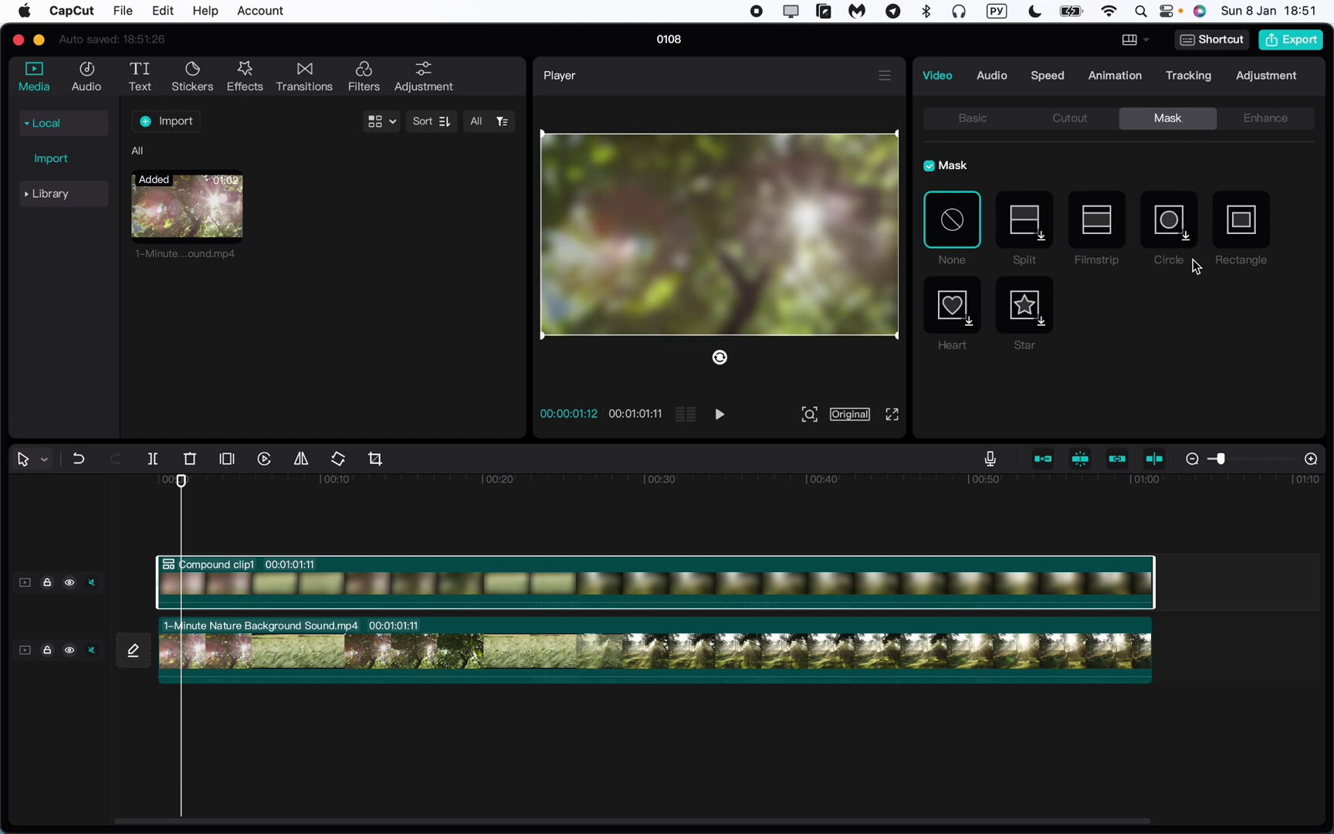
pyautogui.click(1242, 223)
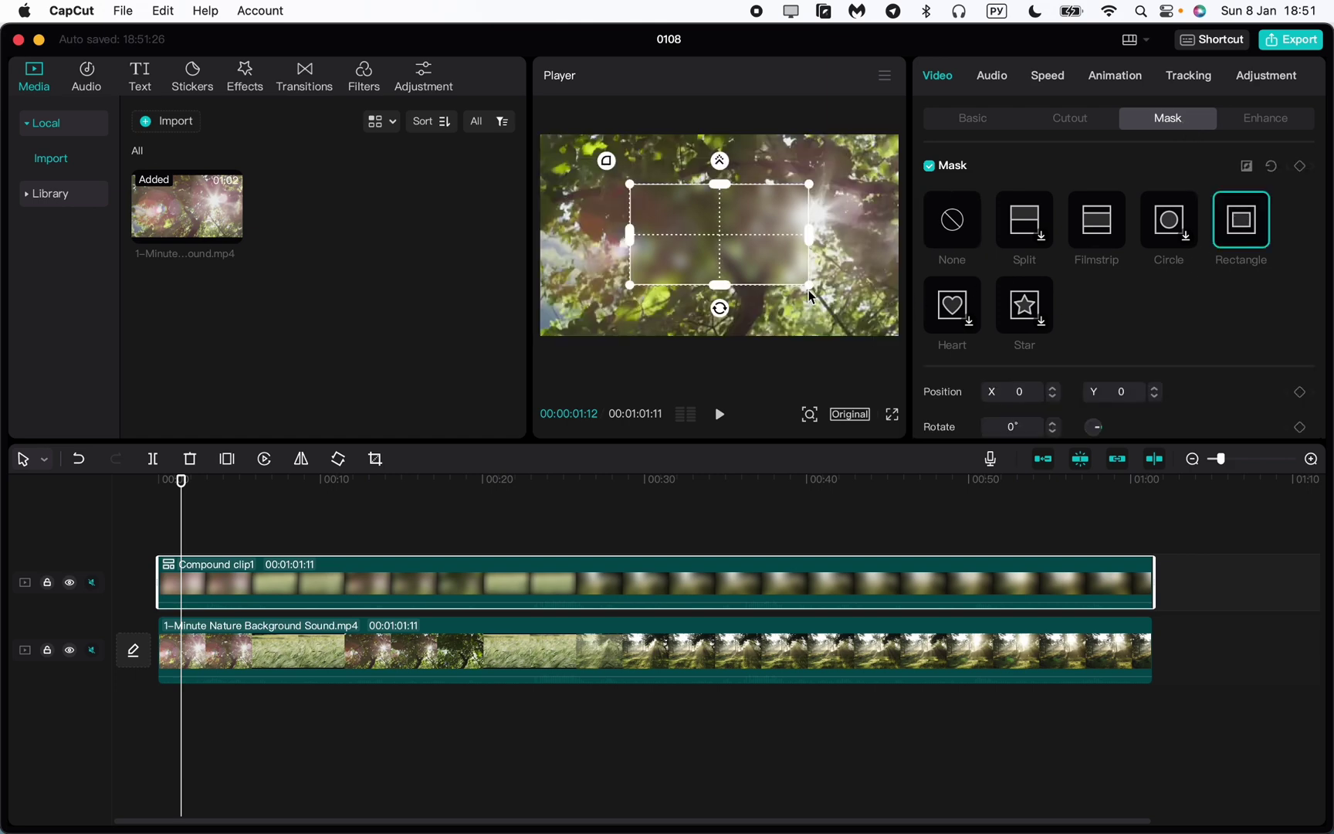
# Shrink the rectangle mask into the frame's top-left corner and preview the result.
pyautogui.moveTo(810, 290); pyautogui.dragTo(794, 282)
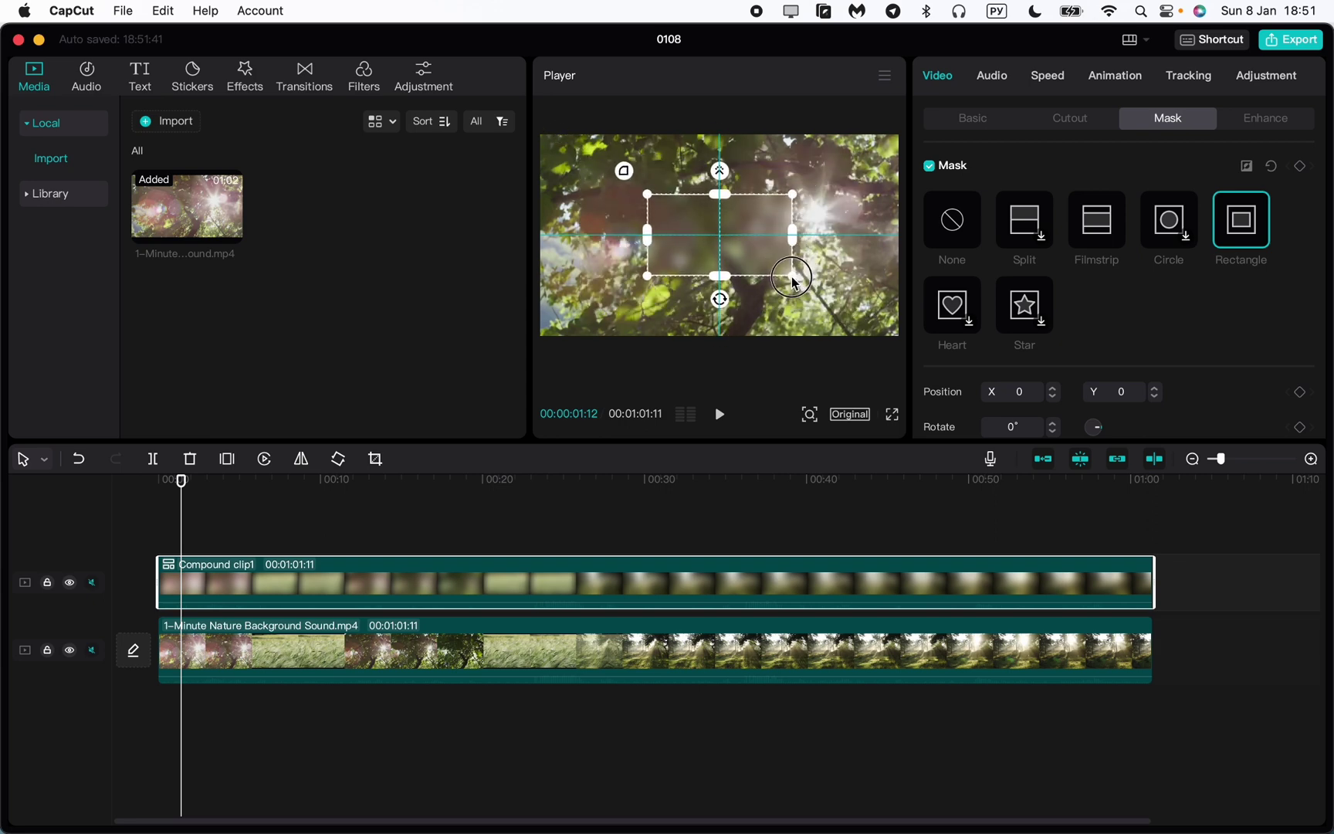
pyautogui.moveTo(731, 247); pyautogui.dragTo(823, 204)
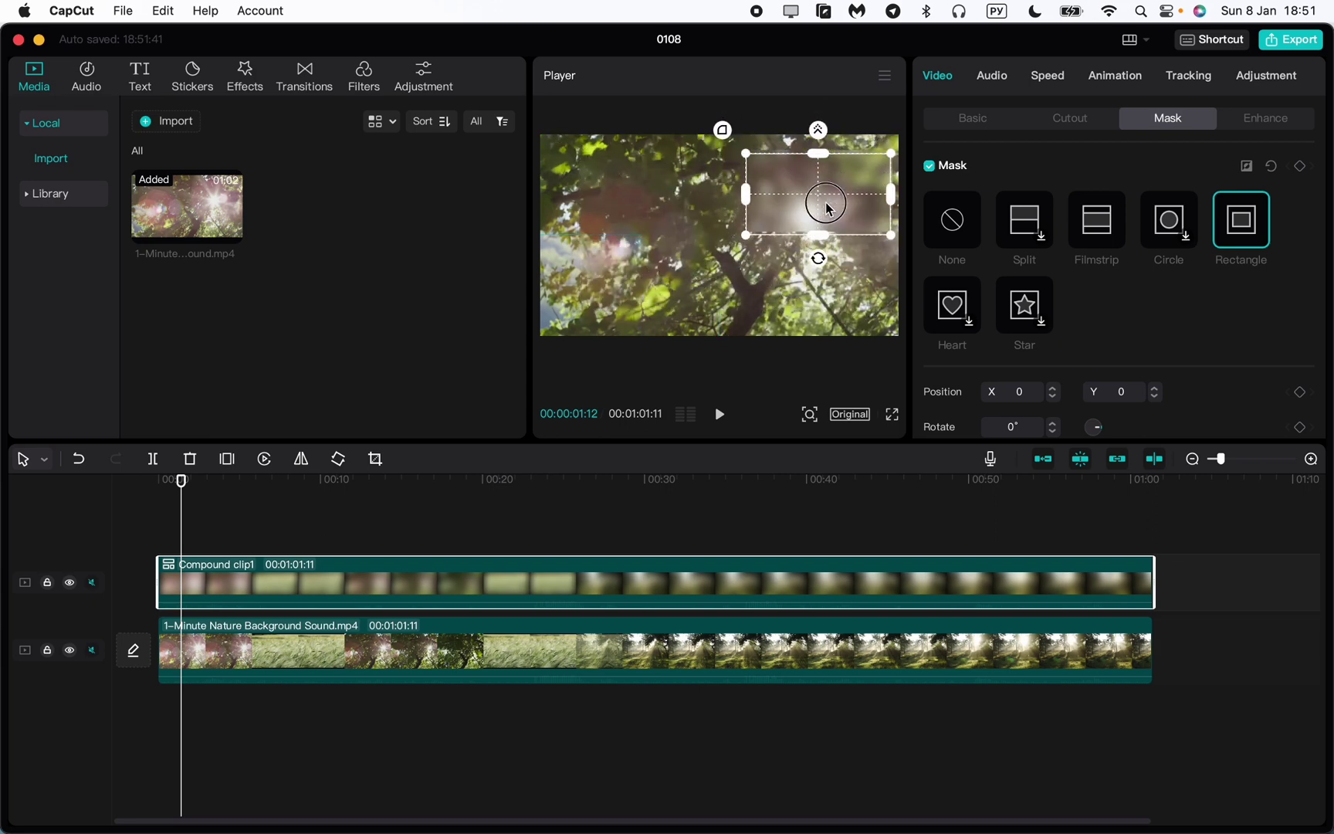
pyautogui.moveTo(822, 204); pyautogui.dragTo(629, 190)
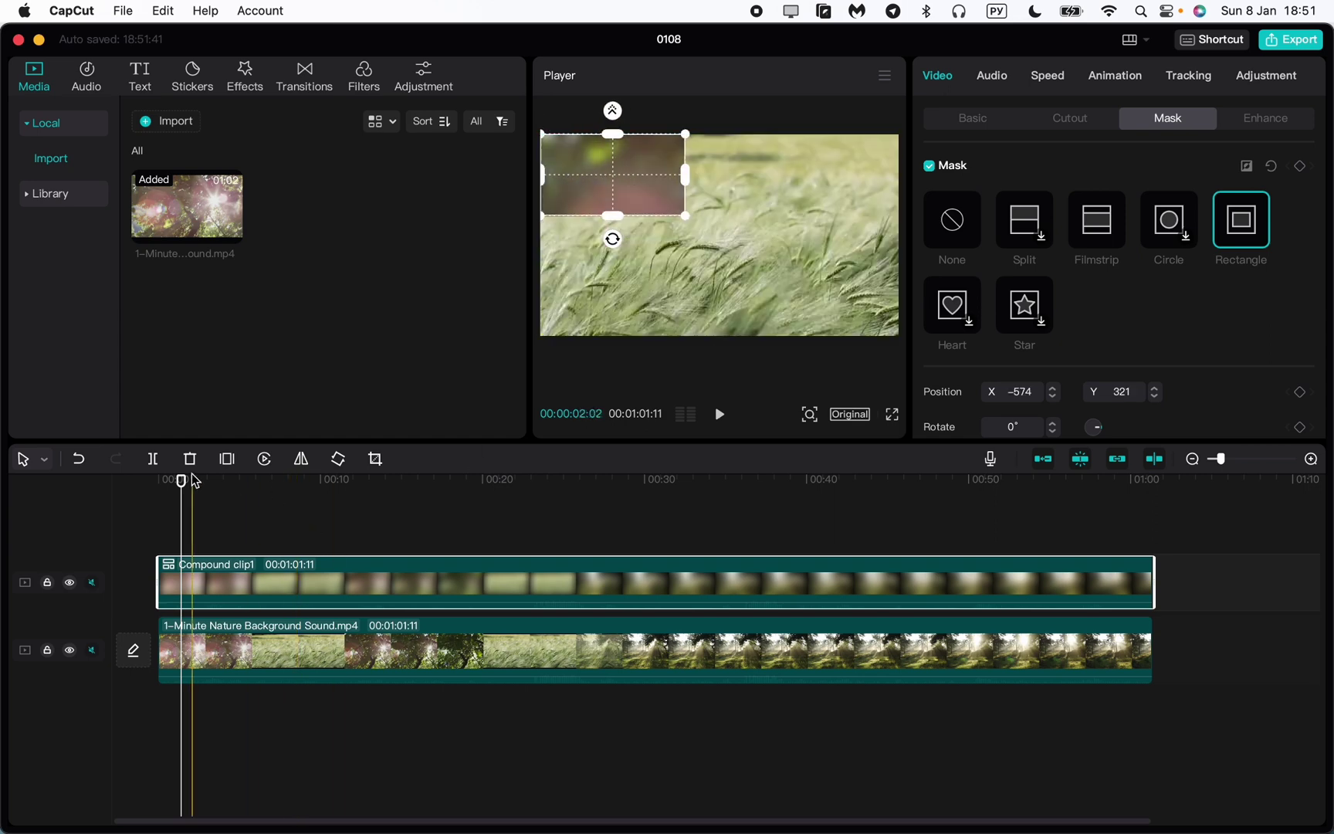
pyautogui.click(155, 478)
pyautogui.press('space')
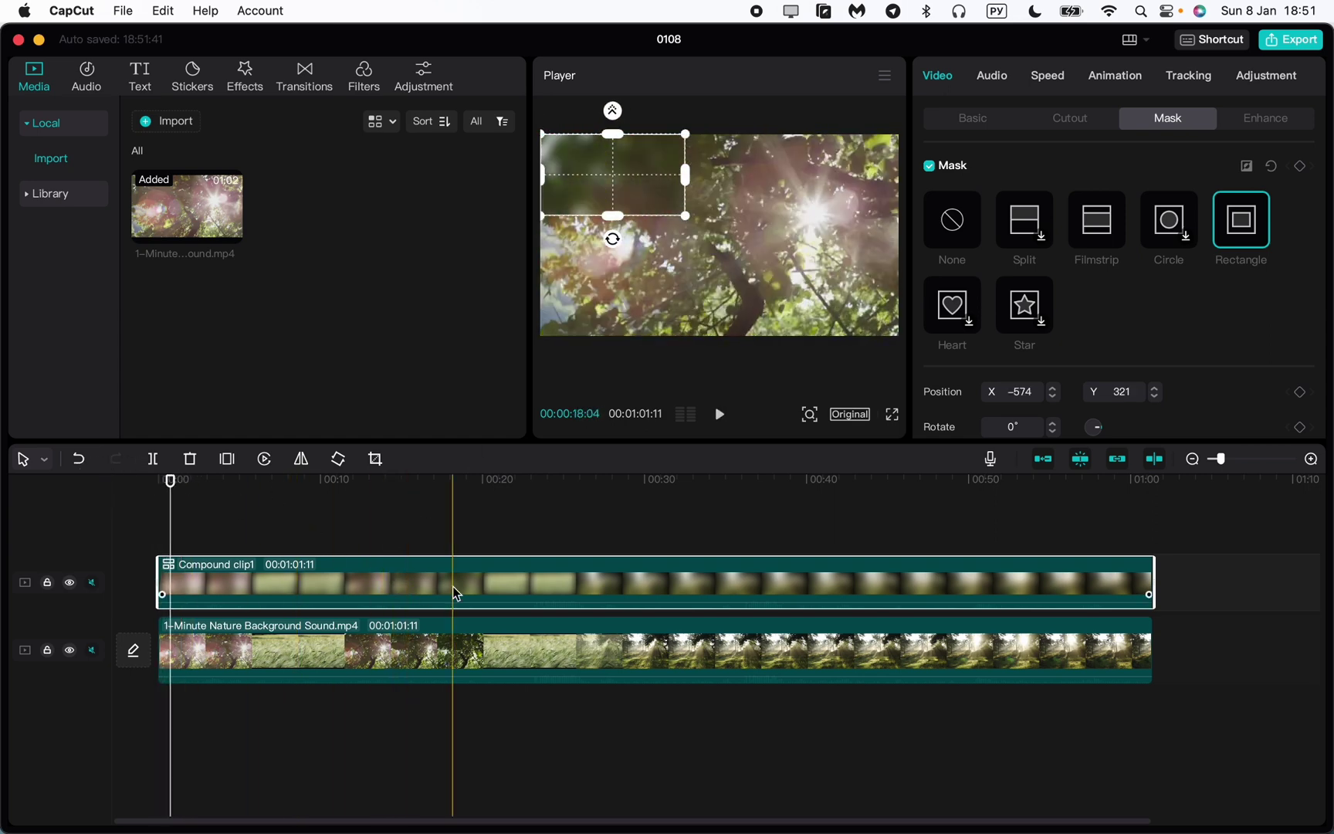
pyautogui.click(426, 511)
pyautogui.press('space')
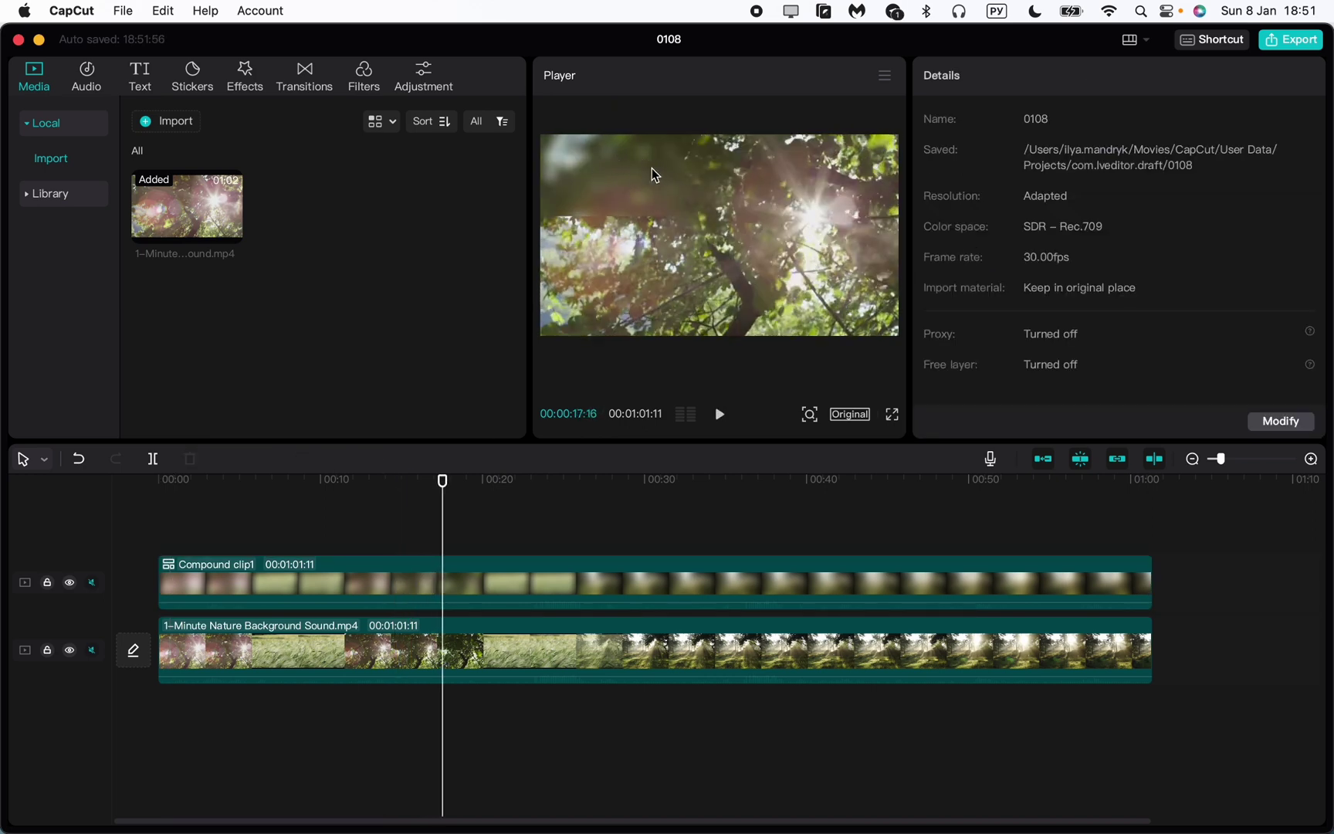
pyautogui.click(483, 639)
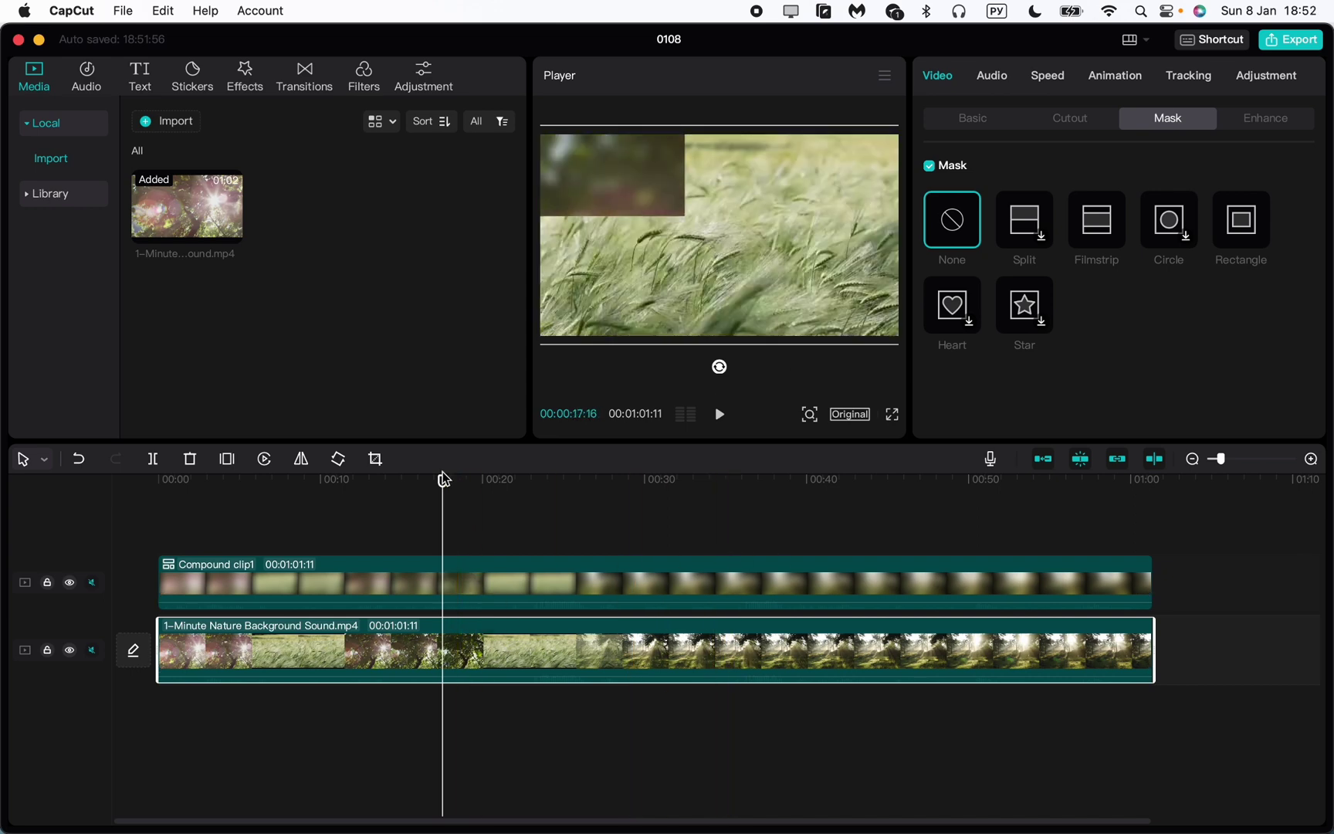
pyautogui.moveTo(442, 480); pyautogui.dragTo(198, 483)
pyautogui.press('space')
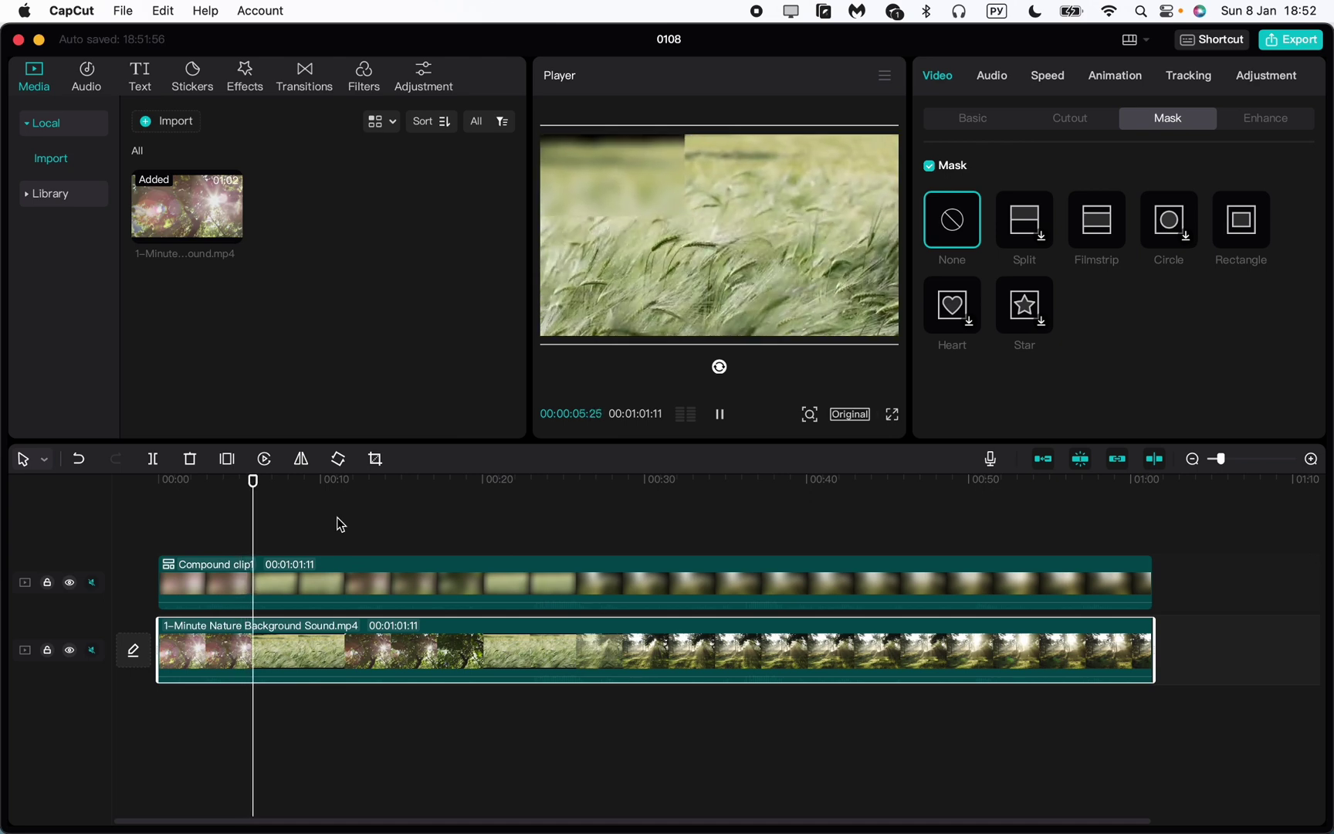
pyautogui.click(491, 481)
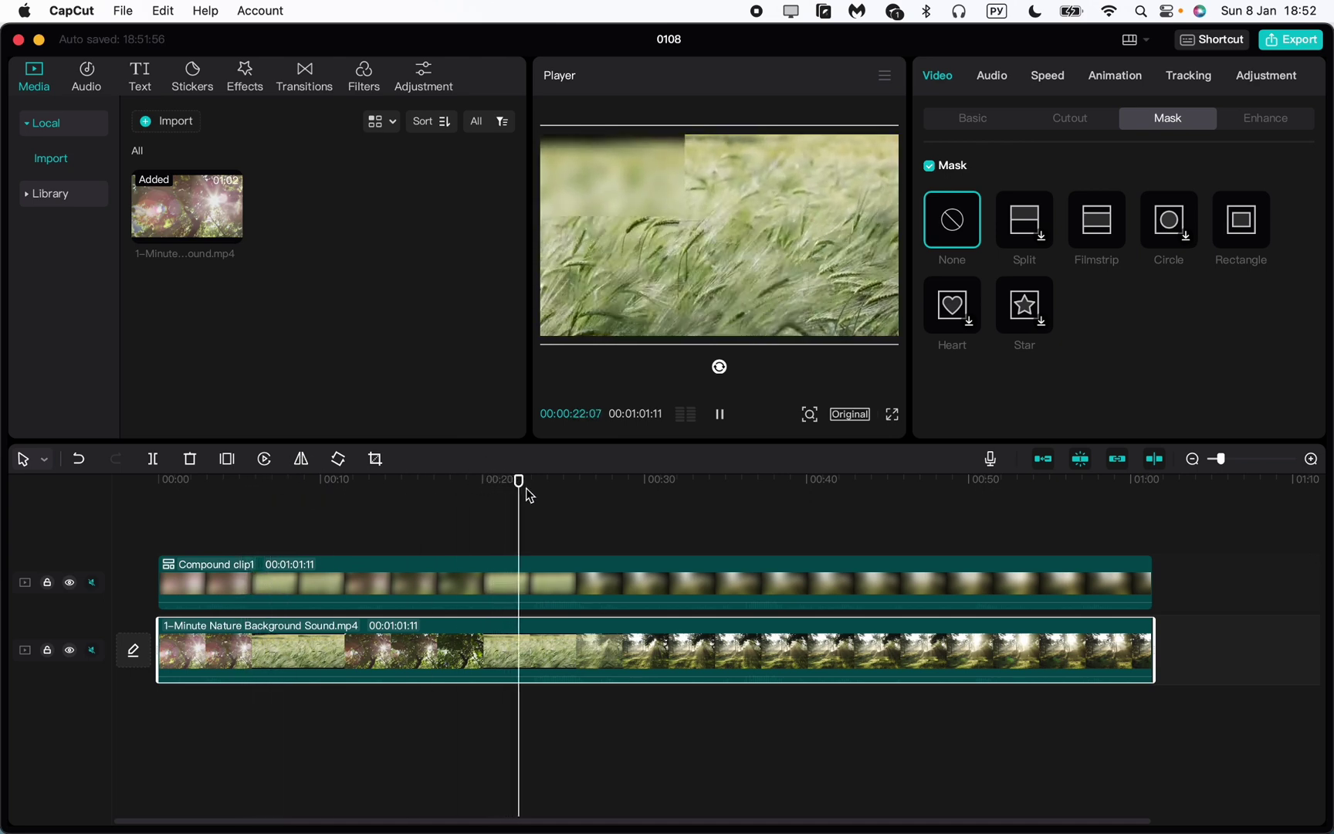
pyautogui.moveTo(529, 495); pyautogui.dragTo(688, 505)
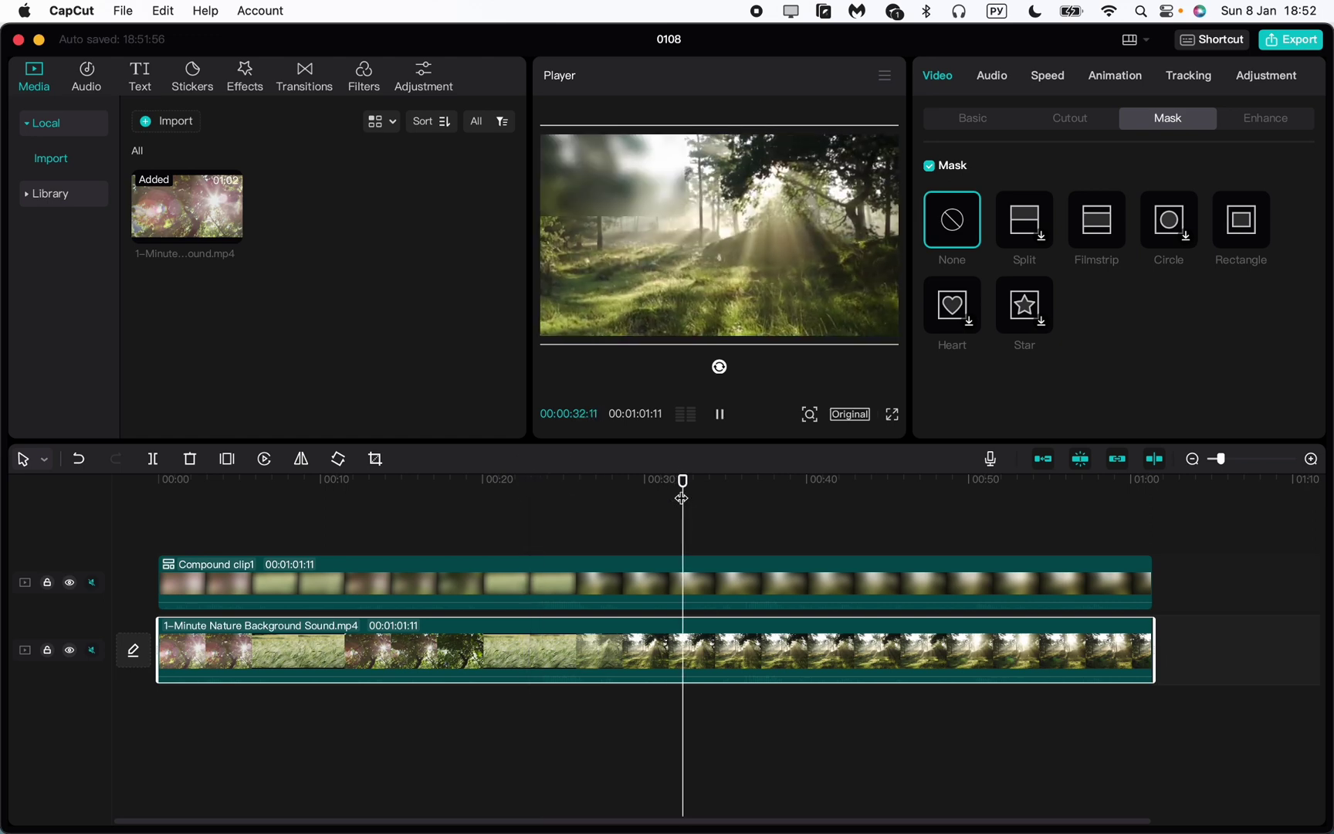